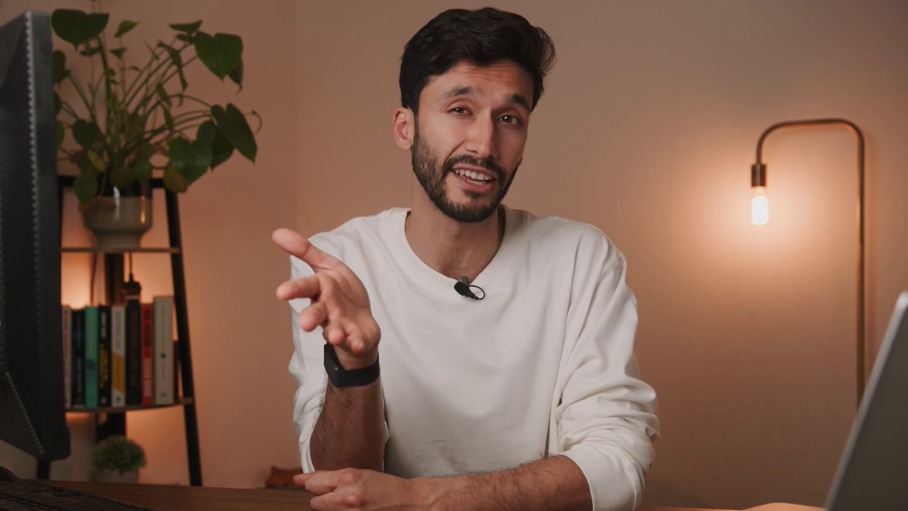
key("ctrl+z")
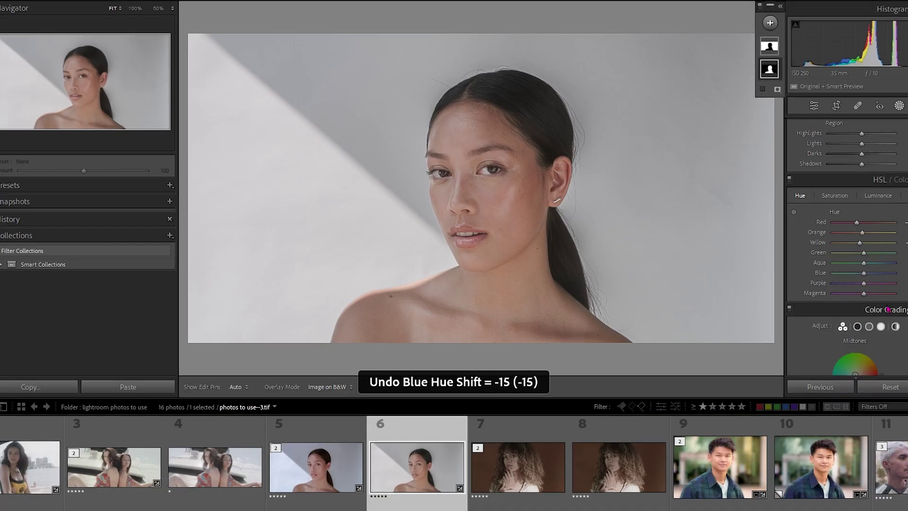
scroll(849, 213, "down", 10)
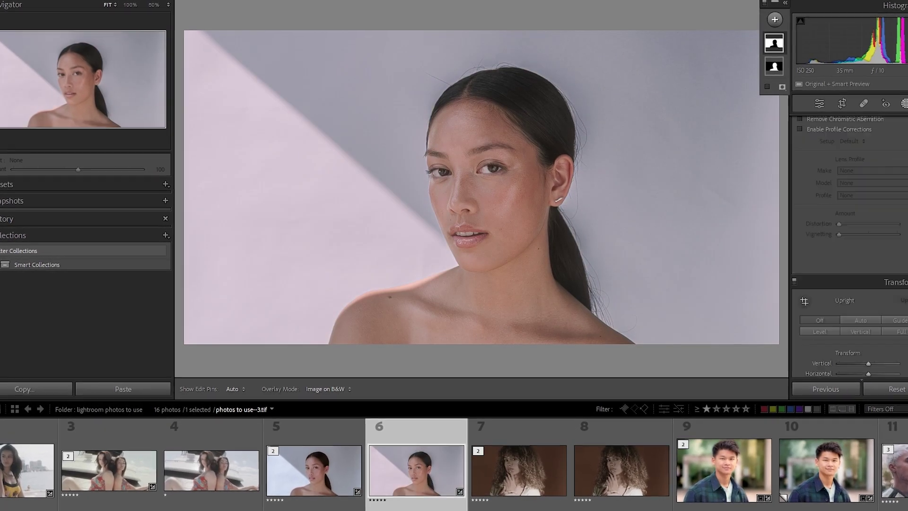
scroll(848, 213, "up", 5)
key("ctrl+z")
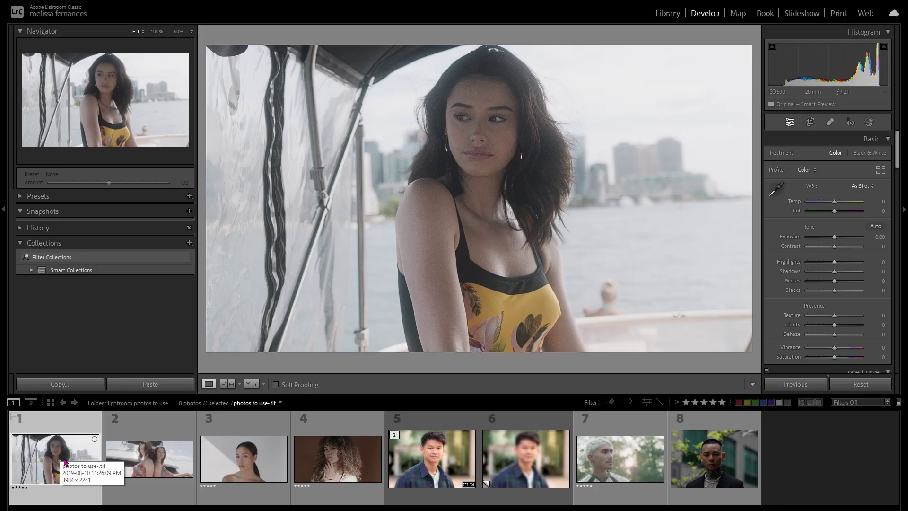
Open the virtual copy of DSC00166.ARW, the portrait of the man in the plaid jacket, for editing
left_click(149, 466)
left_click(233, 463)
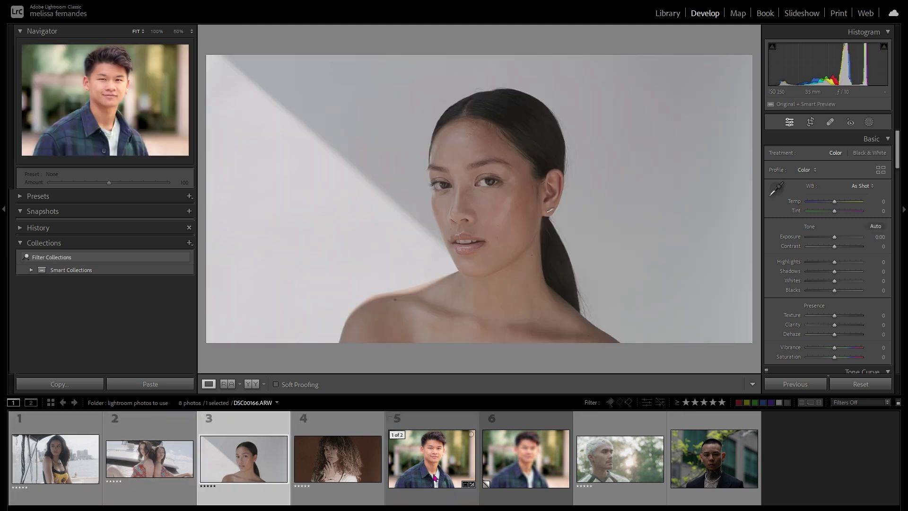
left_click(435, 477)
left_click(527, 477)
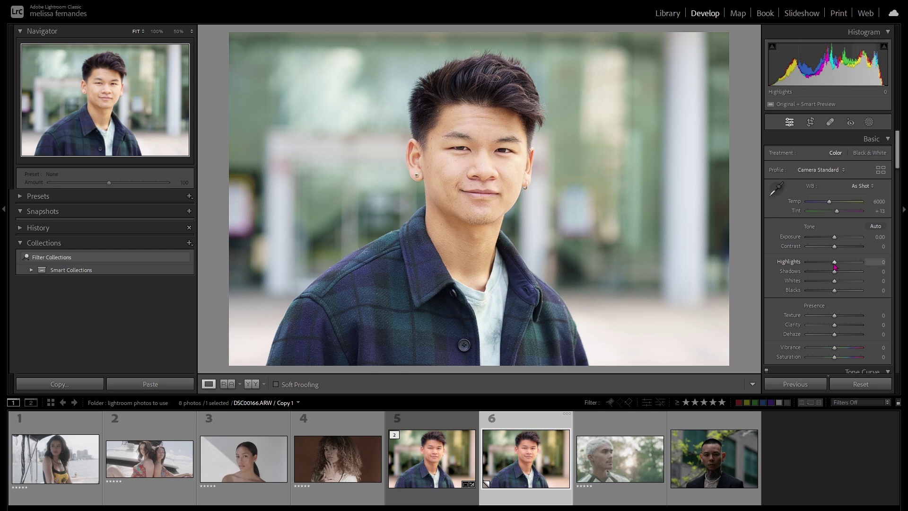
Try Highlights −35, Shadows −26, Whites −28 and Blacks −18 on the whole photo, and reset its settings
left_click_drag(834, 262, 829, 291)
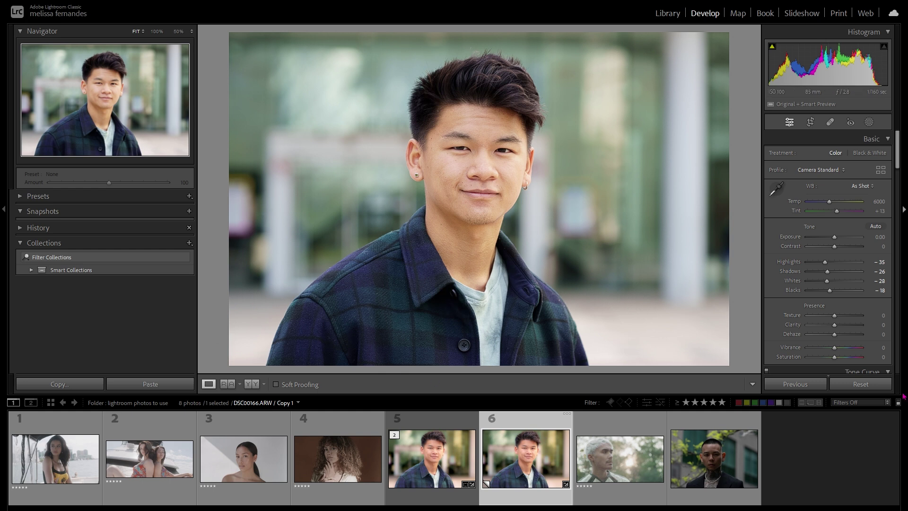
left_click(879, 388)
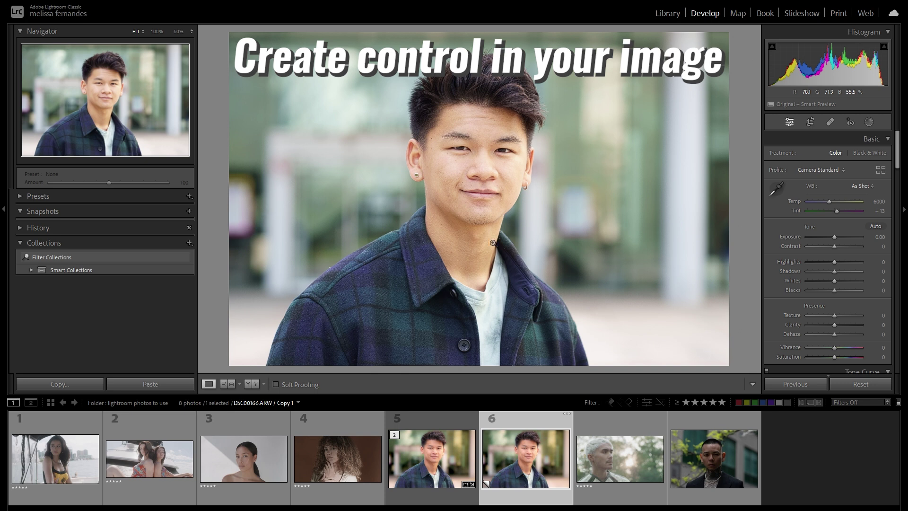
Mask the subject with Contrast 13, Highlights −16, Shadows 29, Whites −8 and Blacks −11, and compare the result with the unedited photo
left_click(869, 123)
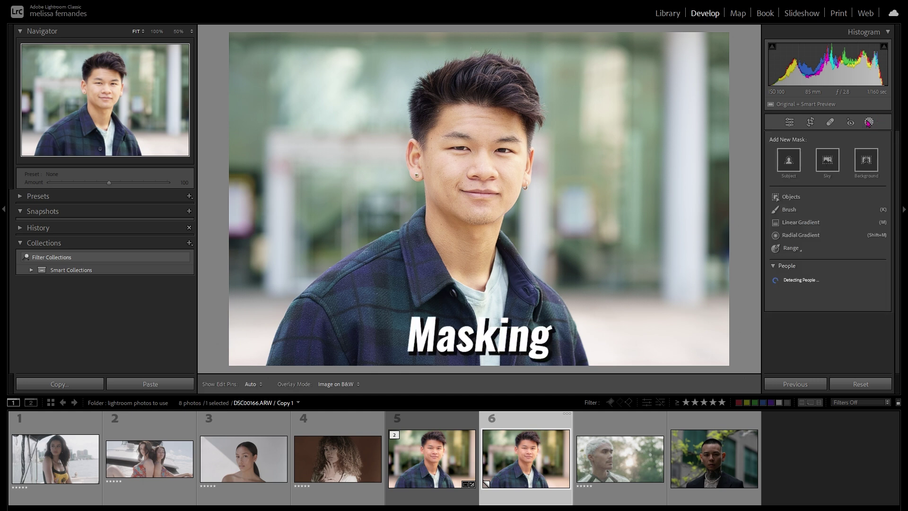
left_click(787, 160)
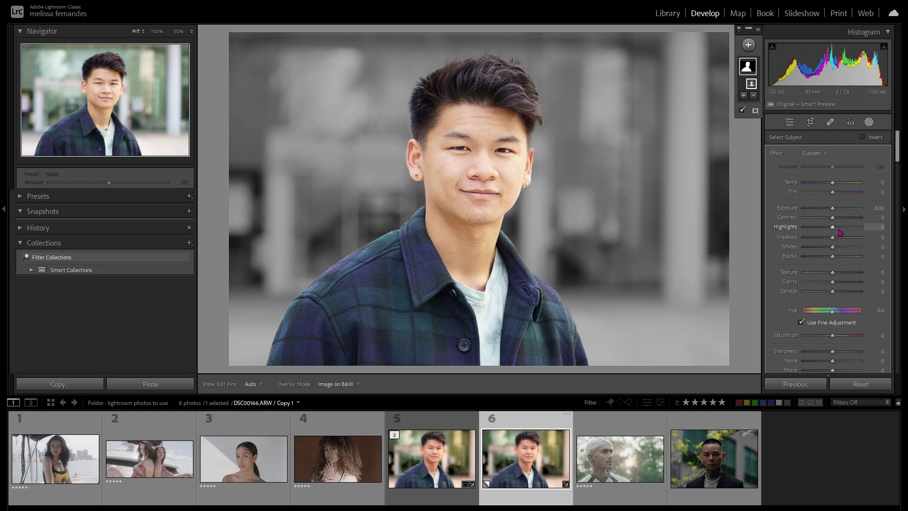
mouse_move(834, 231)
left_mouse_down()
mouse_move(835, 252)
mouse_move(835, 237)
left_mouse_up()
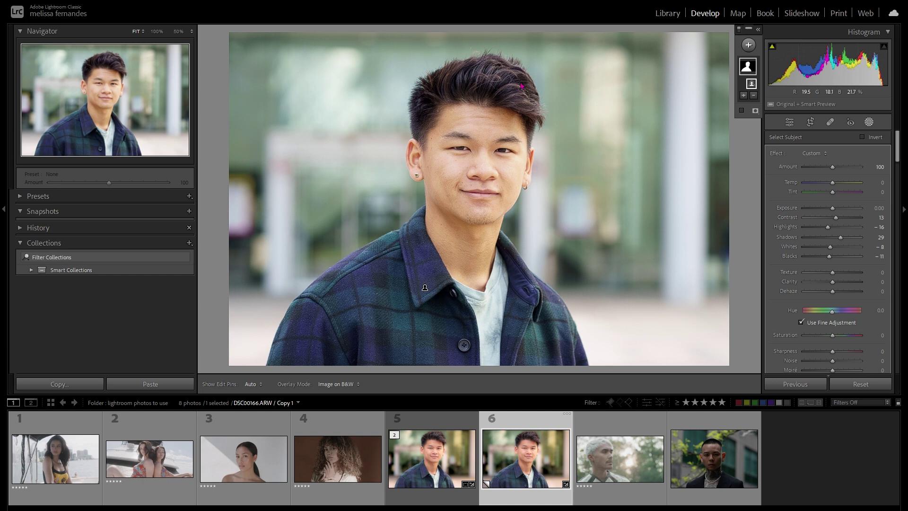
left_click(861, 384)
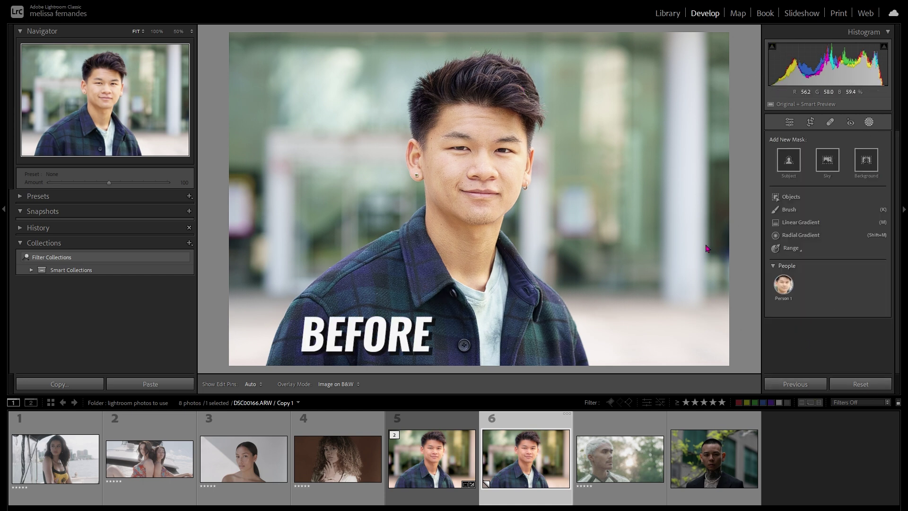
key("ctrl+z")
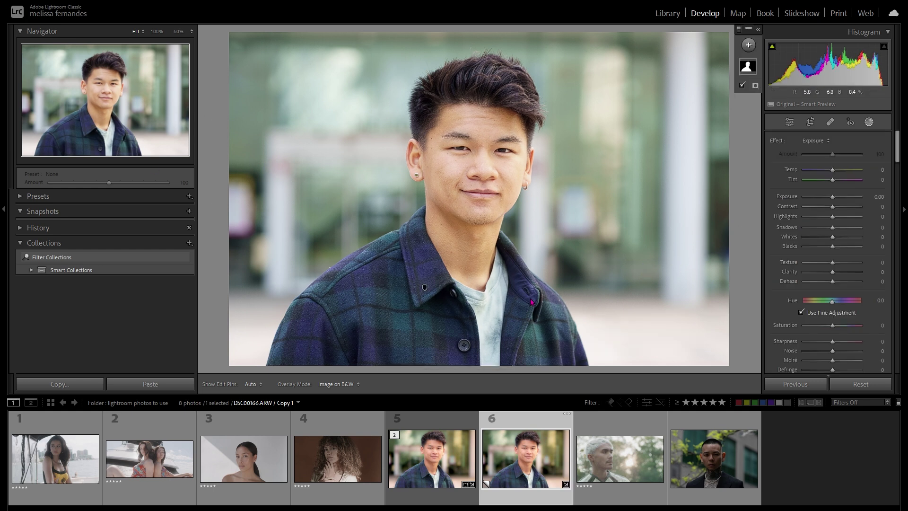
Add a background mask with Exposure −0.57, Contrast 33, Highlights 1, Shadows 1, Whites −18 and Blacks −6
left_click(749, 45)
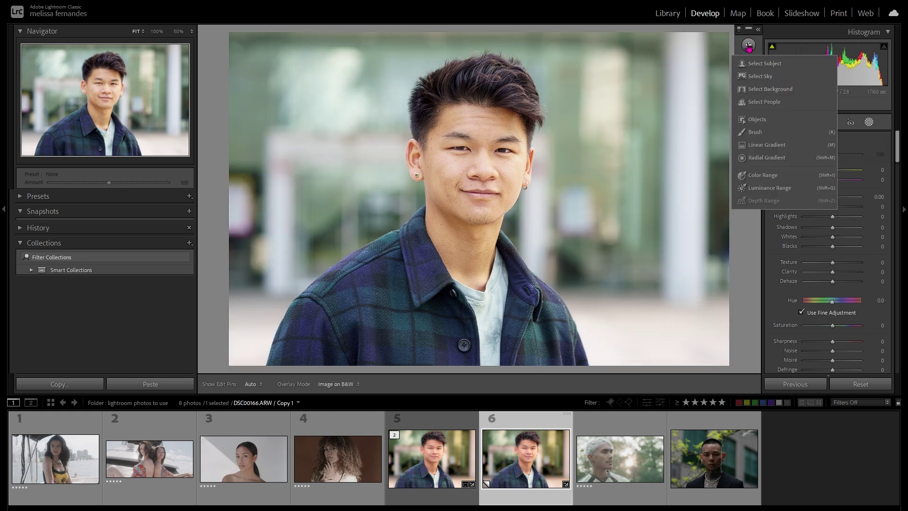
left_click(763, 63)
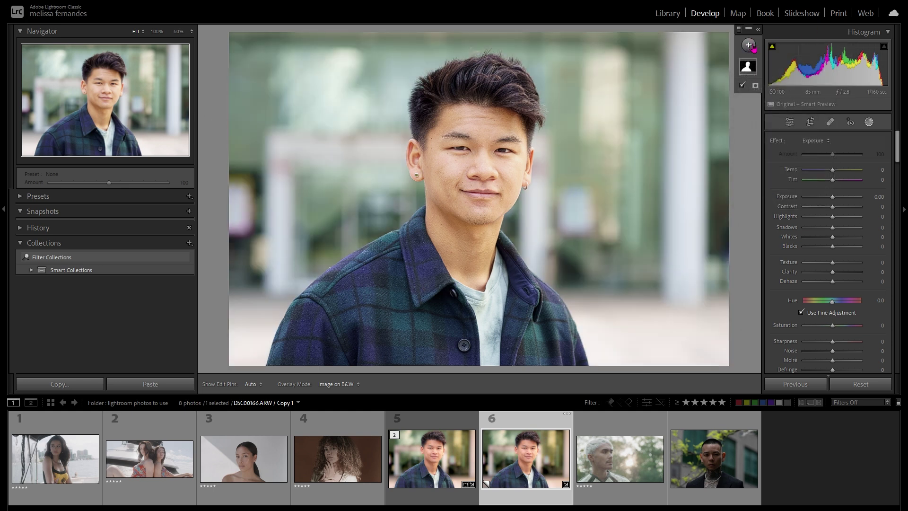
left_click(748, 45)
left_click(780, 89)
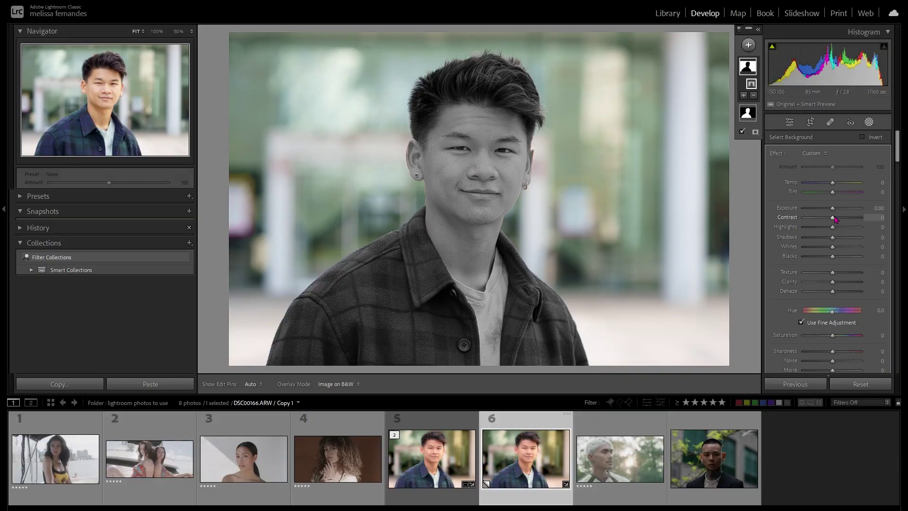
left_click_drag(833, 210, 830, 213)
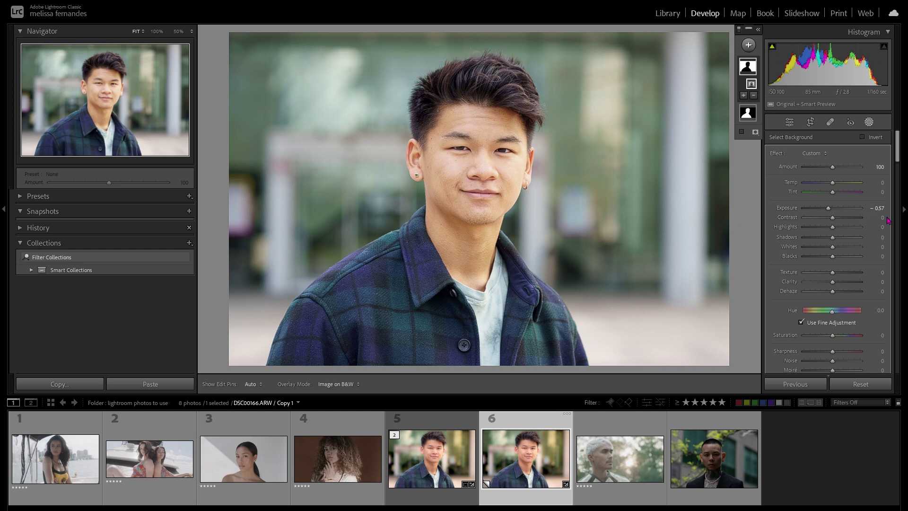
left_click_drag(832, 217, 831, 241)
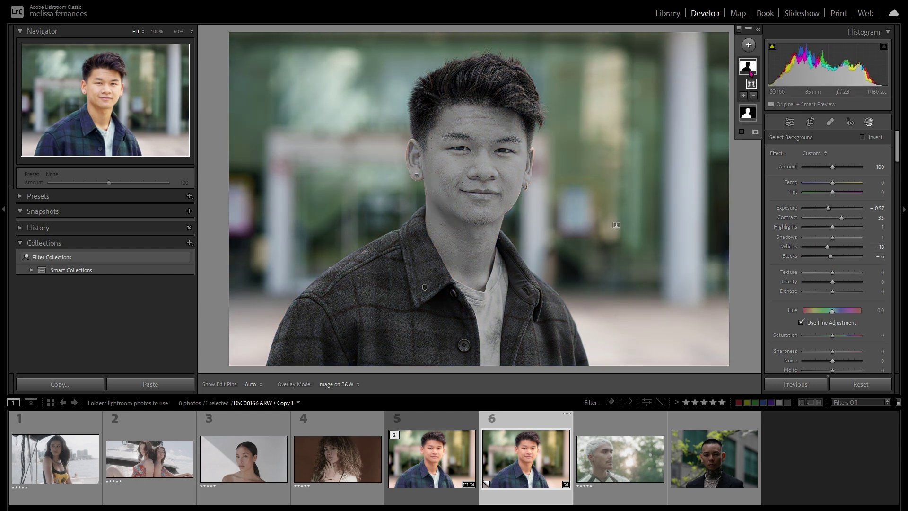
Compare the photo with and without the background mask's adjustments
right_click(748, 67)
left_click(814, 137)
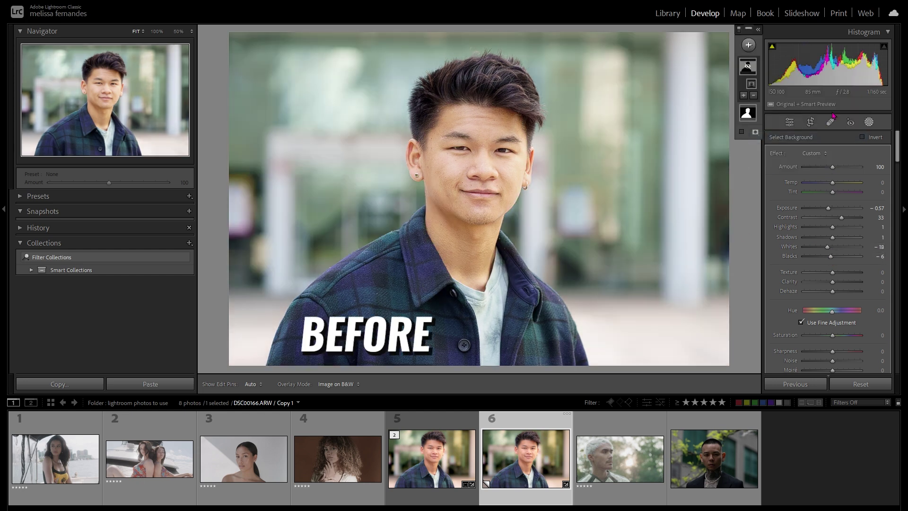
key("ctrl+z")
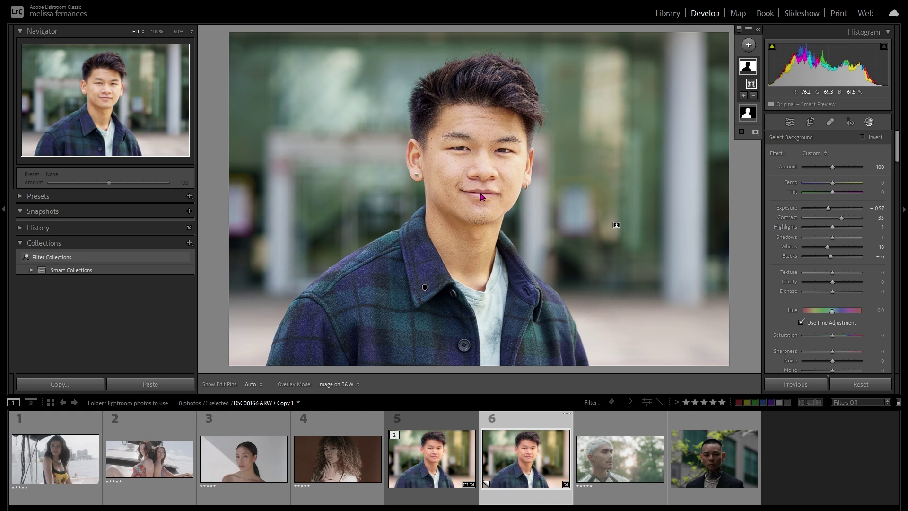
Crop the photo slightly tighter around the man and apply the crop
left_click(810, 122)
mouse_move(728, 196)
left_mouse_down()
mouse_move(707, 195)
mouse_move(714, 195)
left_mouse_up()
key("Return")
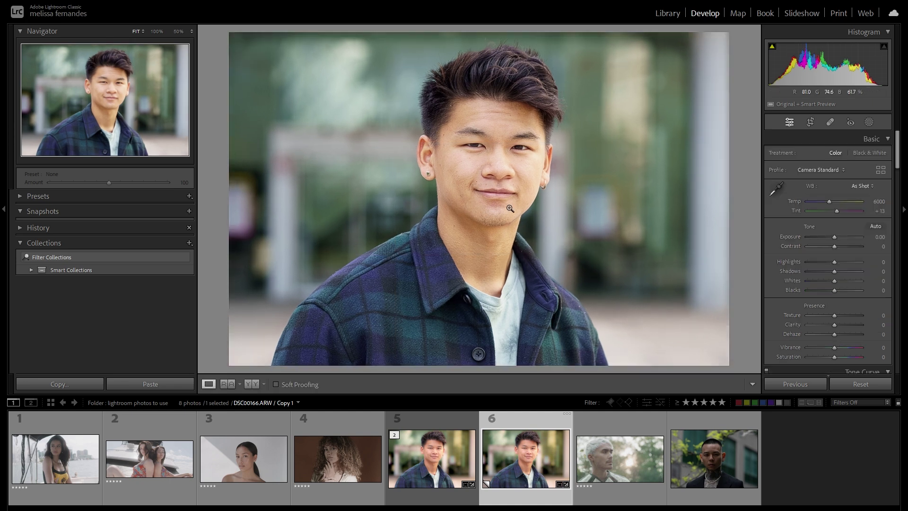
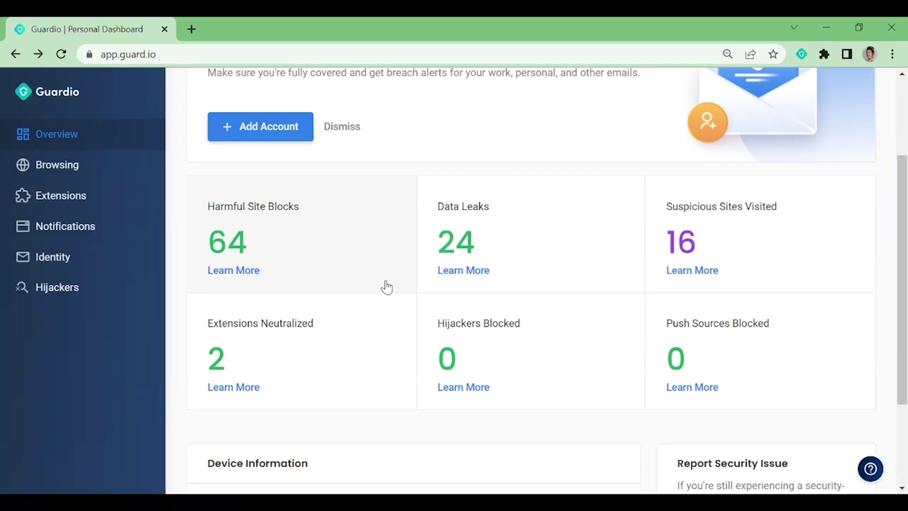
Switch to Guardio in the browser, review the security dashboard and checkup, and expand the Harmful Sites results
scroll(384, 286, "down", 1)
left_click(470, 242)
left_click(331, 210)
left_click(611, 350)
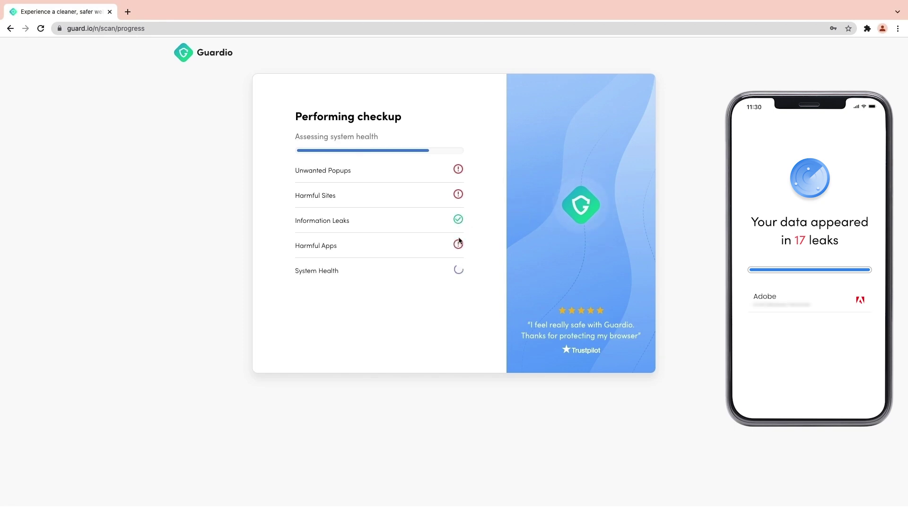
left_click(381, 305)
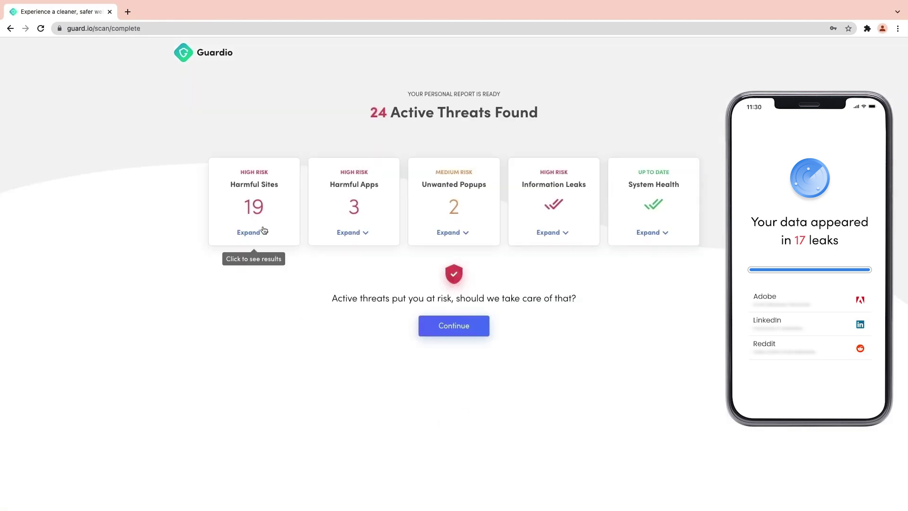
left_click(263, 231)
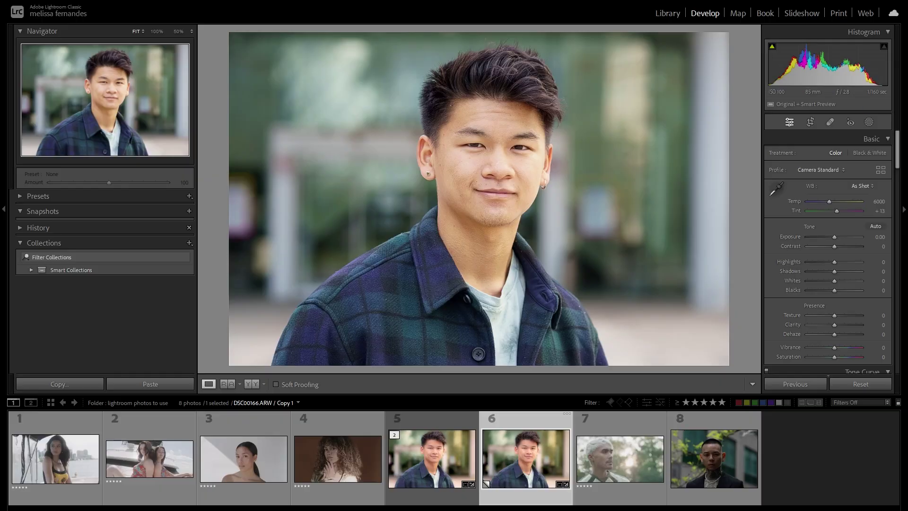
Shift the portrait's HSL hues to Red −20, Orange −12 and Yellow −38, and compare it with the color adjustment turned off
scroll(874, 205, "down", 10)
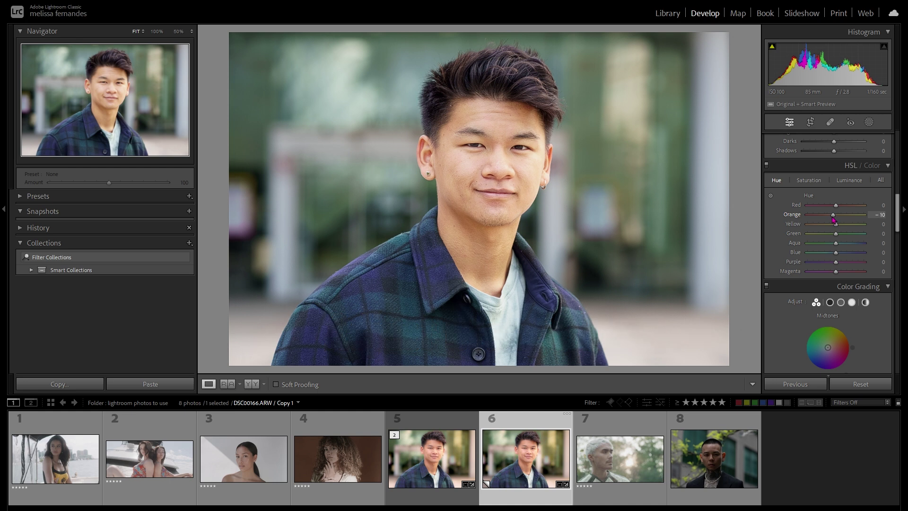
left_click(879, 217)
key("ctrl+z")
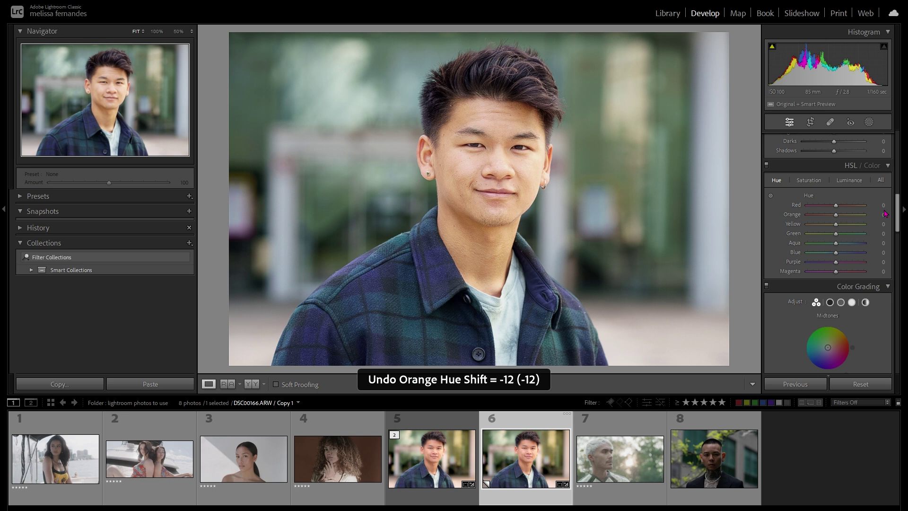
key("ctrl+y")
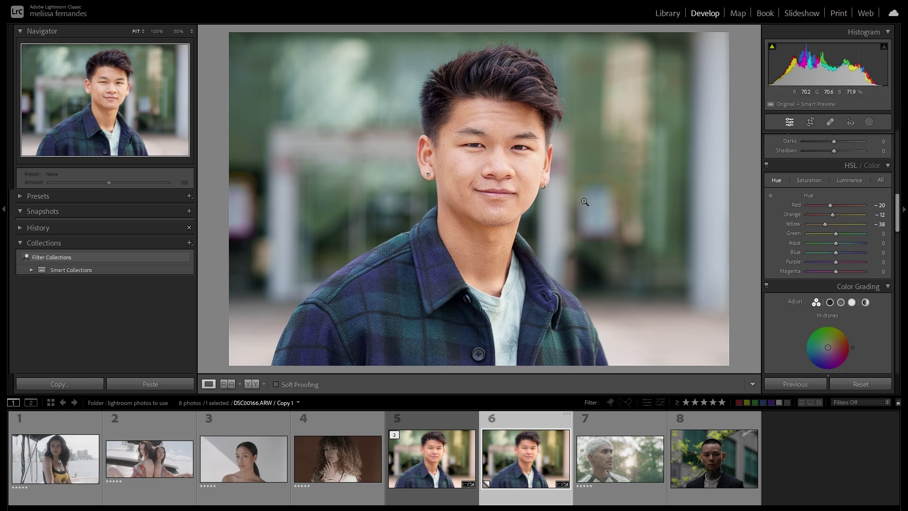
left_click(767, 165)
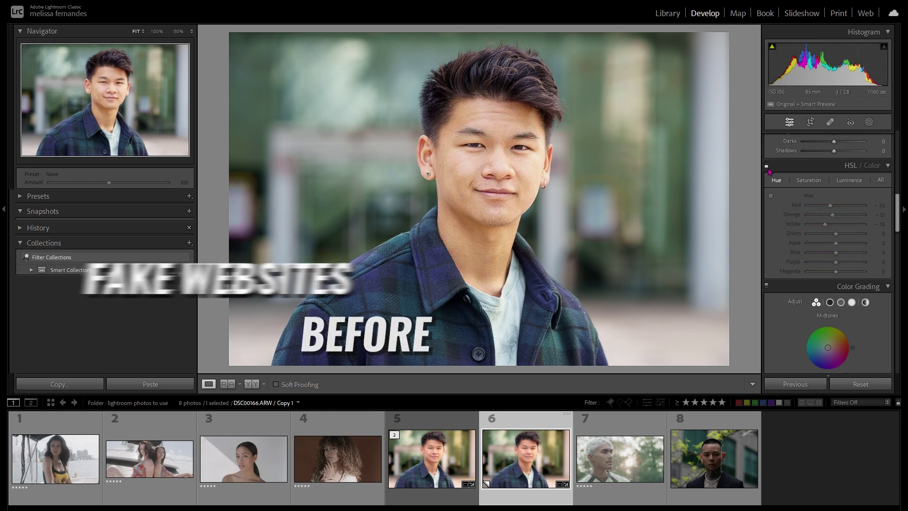
left_click(766, 165)
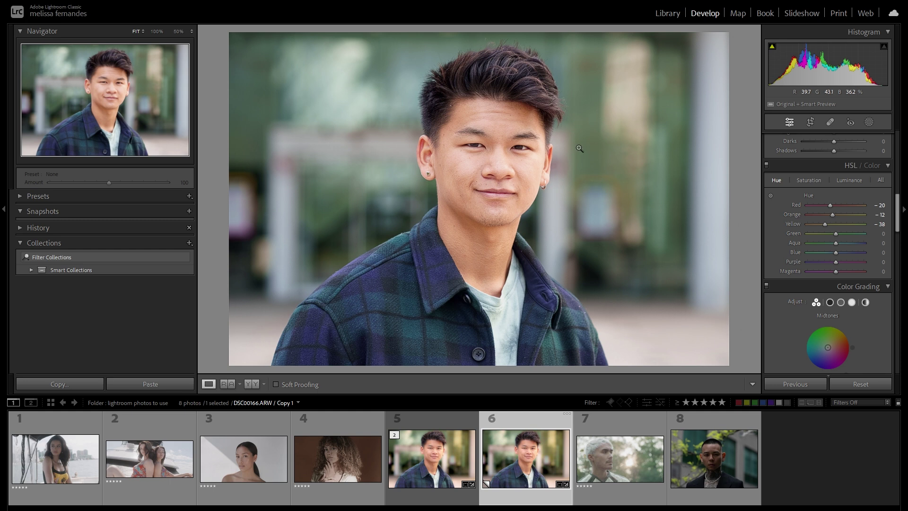
Remove the blemishes on the man's cheek and jaw using the healing brush in Heal mode at size 35
left_click(493, 223)
left_click_drag(428, 107, 425, 235)
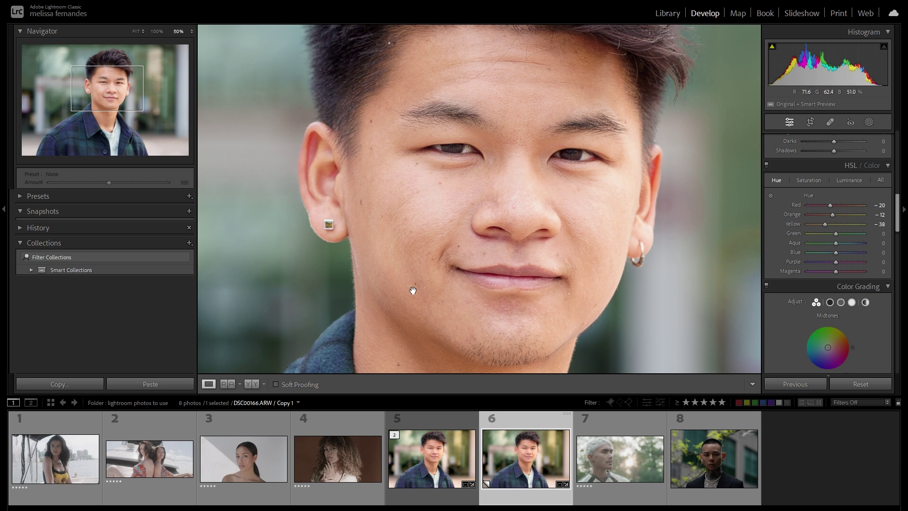
left_click(589, 254)
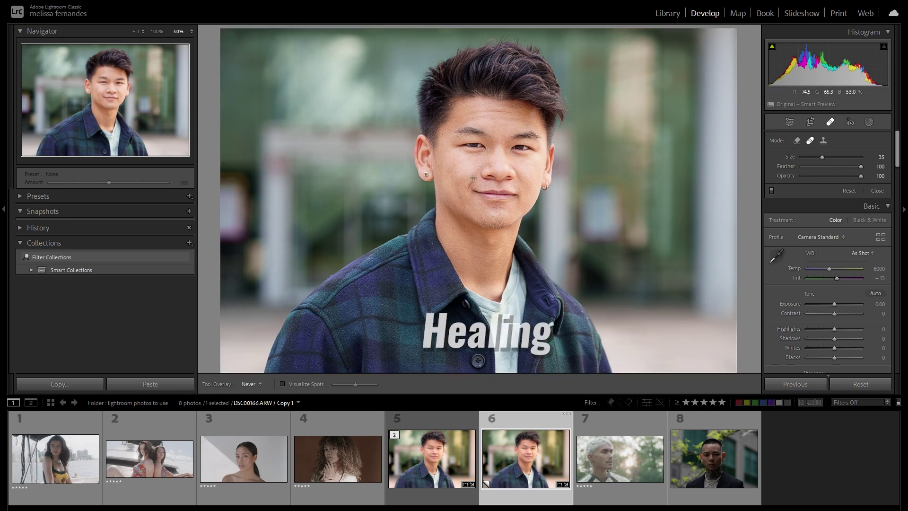
key("z")
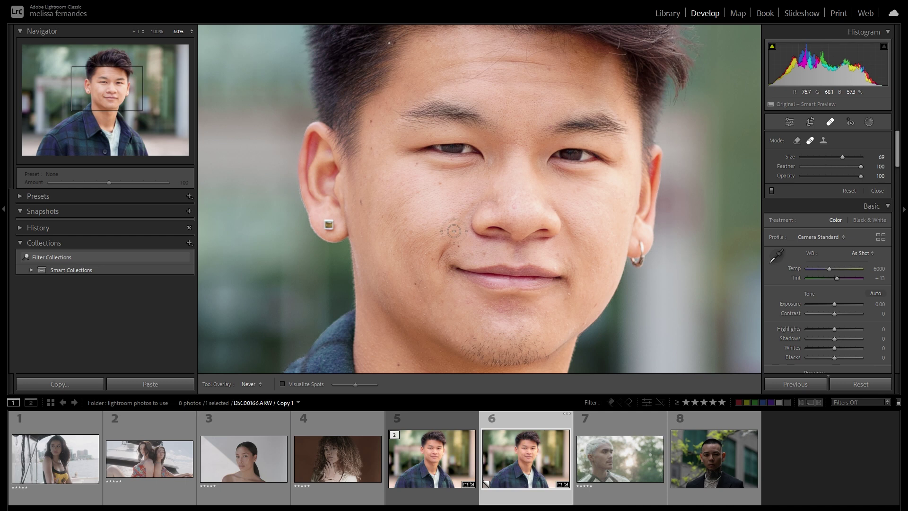
scroll(453, 229, "up", 4)
scroll(453, 227, "down", 6)
left_click(459, 240)
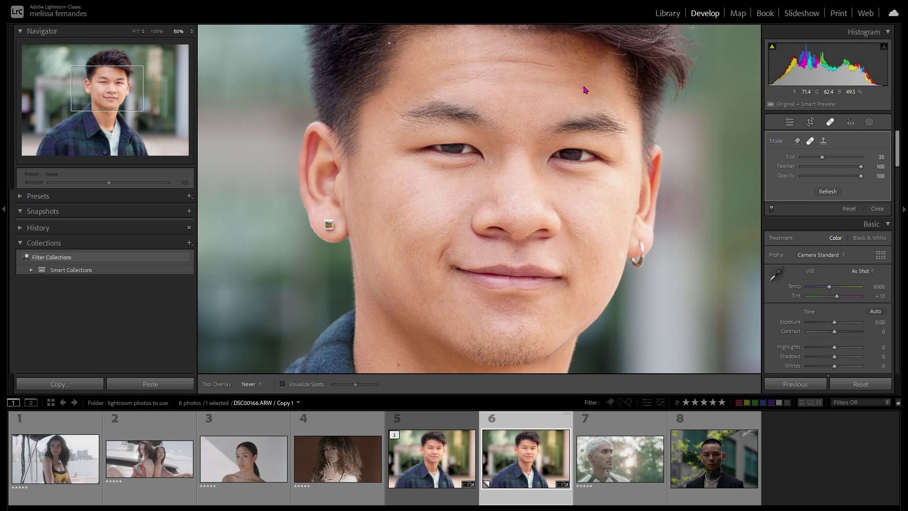
Clone over the crease on the man's forehead with a size 25 brush at feather 100 and opacity 100
key("shift+q")
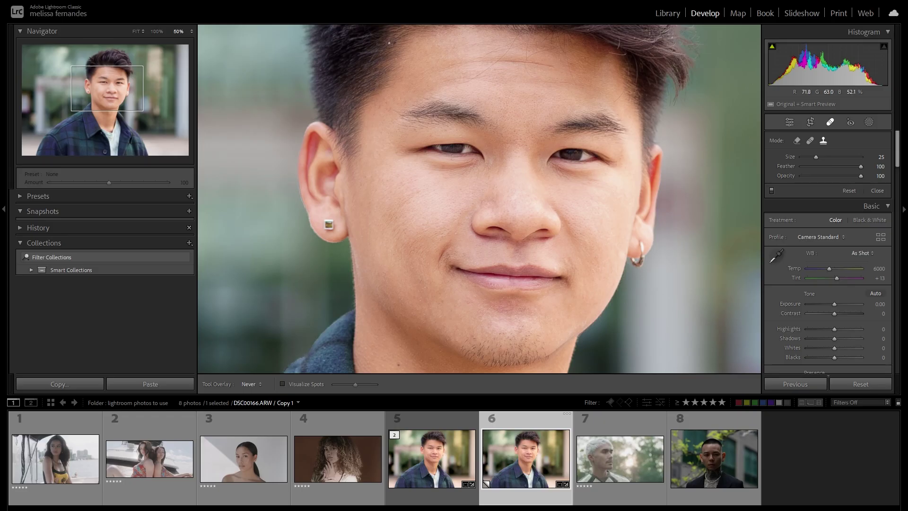
left_click_drag(552, 67, 531, 63)
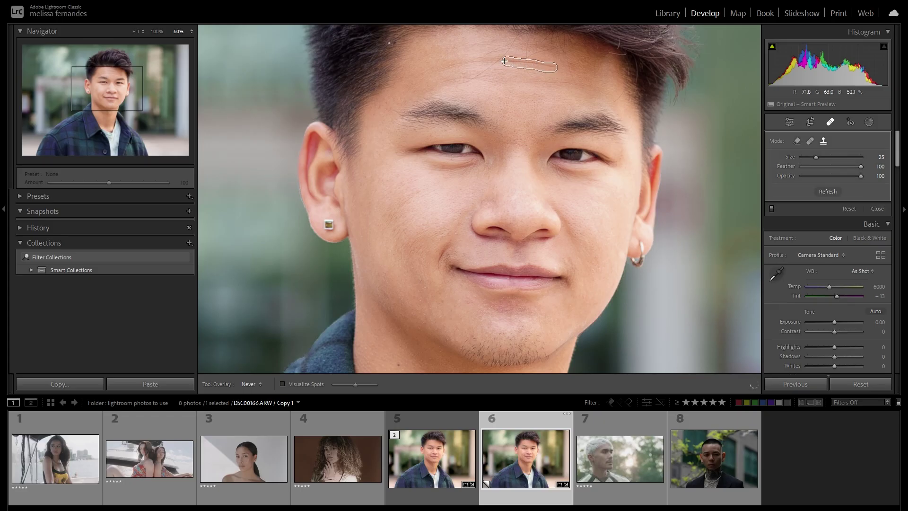
Clone over the remaining crease on the man's forehead with the brush reduced to size 20, and check the retouch at full view
key("bracketleft")
left_click_drag(552, 66, 538, 66)
key("z")
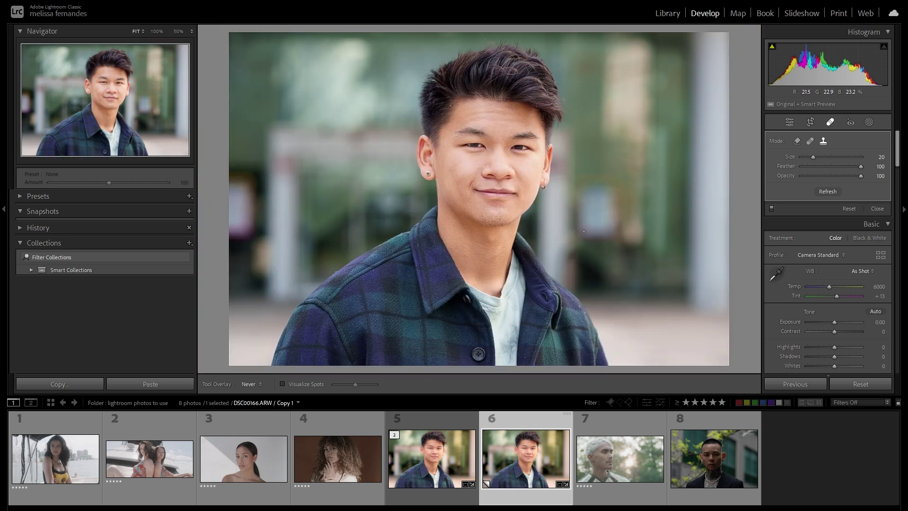
key("z")
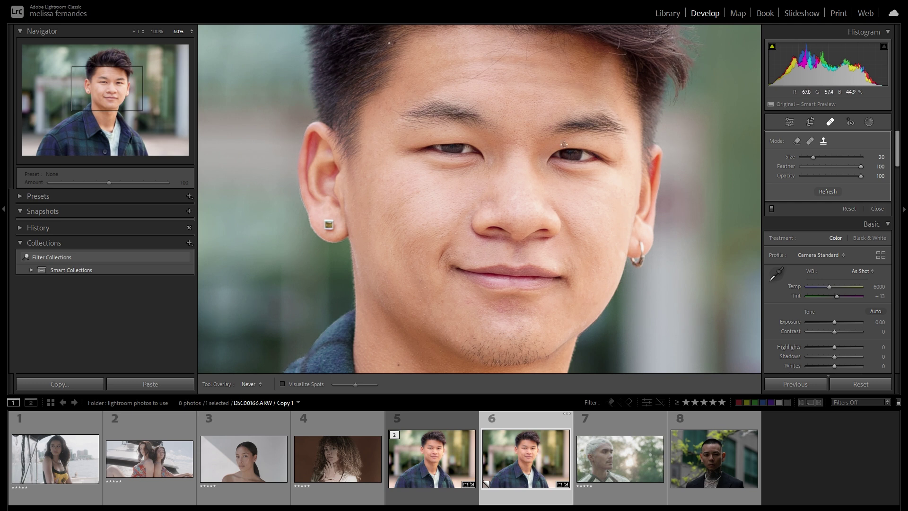
Remove the remaining forehead lines in Remove mode at size 20 and opacity 100, and compare the portrait with its unedited version
left_click(796, 143)
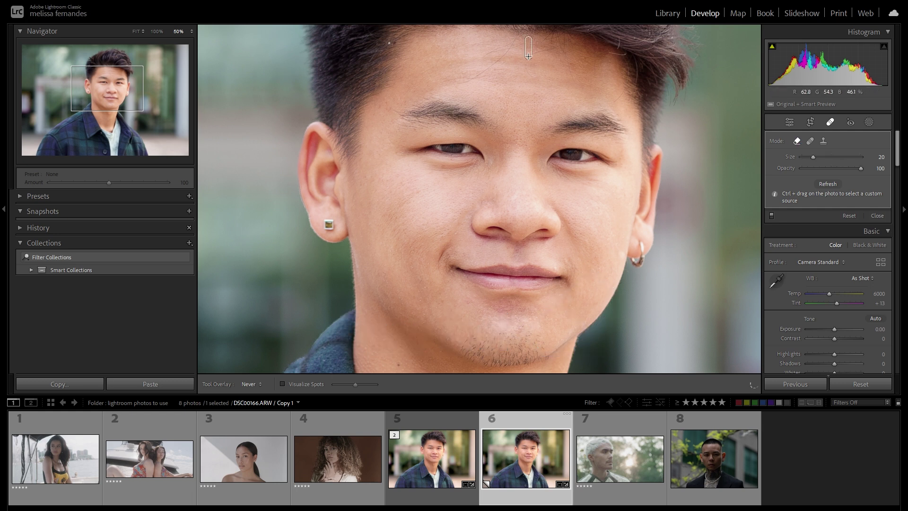
left_click_drag(528, 61, 532, 56)
left_click(526, 69)
left_click_drag(573, 78, 574, 80)
left_click(498, 70)
key("z")
key("z")
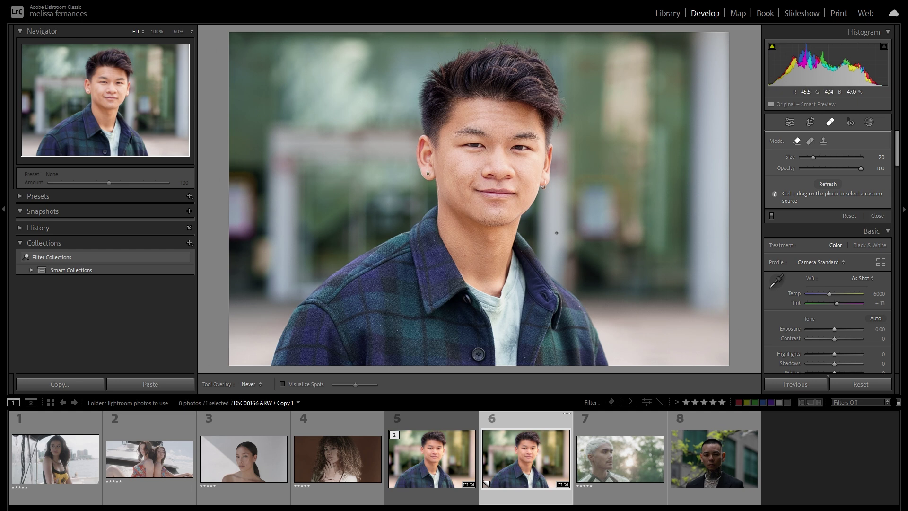
left_click(860, 384)
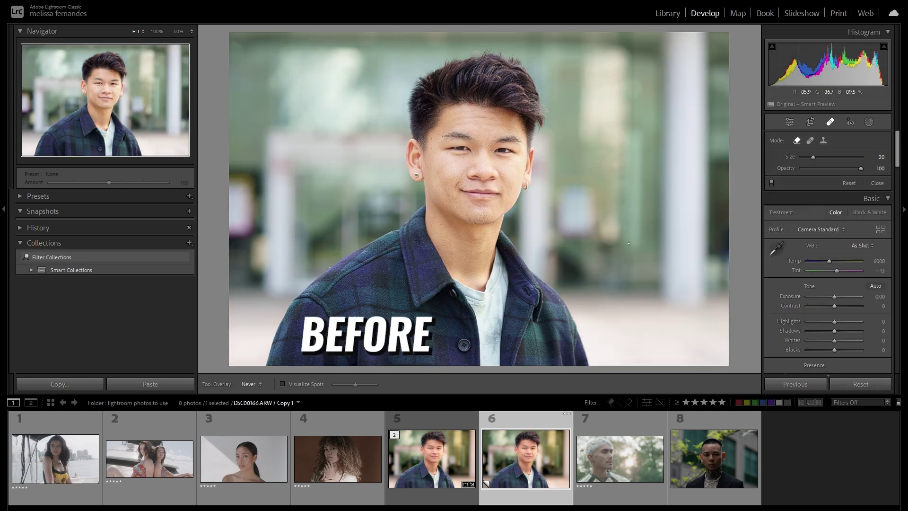
key("ctrl+z")
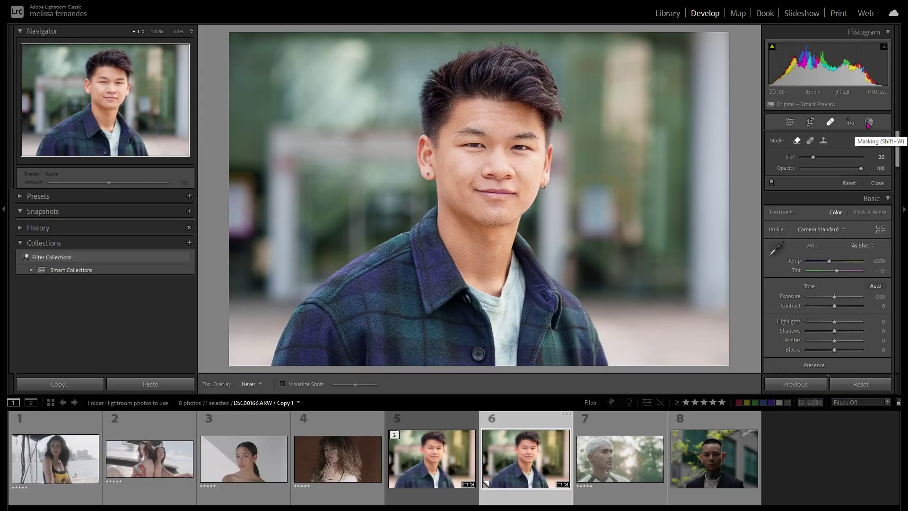
Create separate people masks for Person 1's Face Skin, Eye Sclera, Iris and Pupil, Lips and Hair
left_click(868, 123)
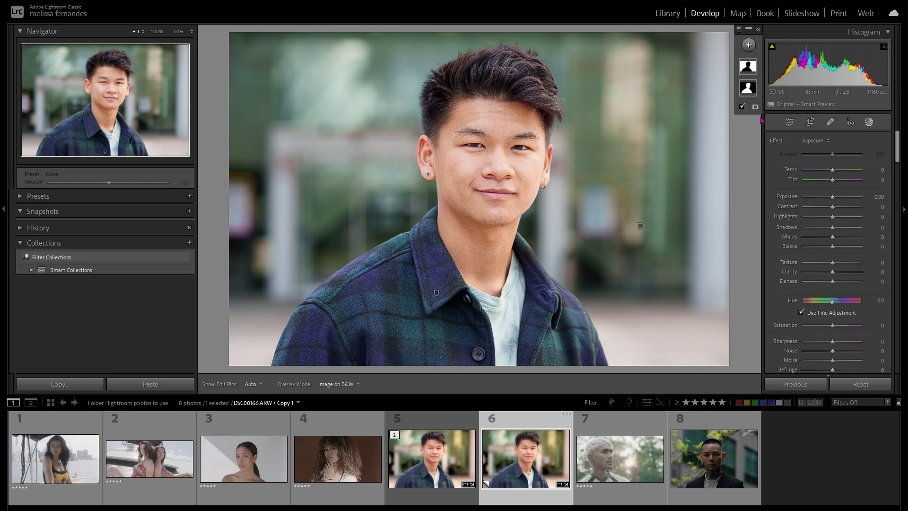
left_click(868, 123)
left_click(869, 122)
left_click(749, 45)
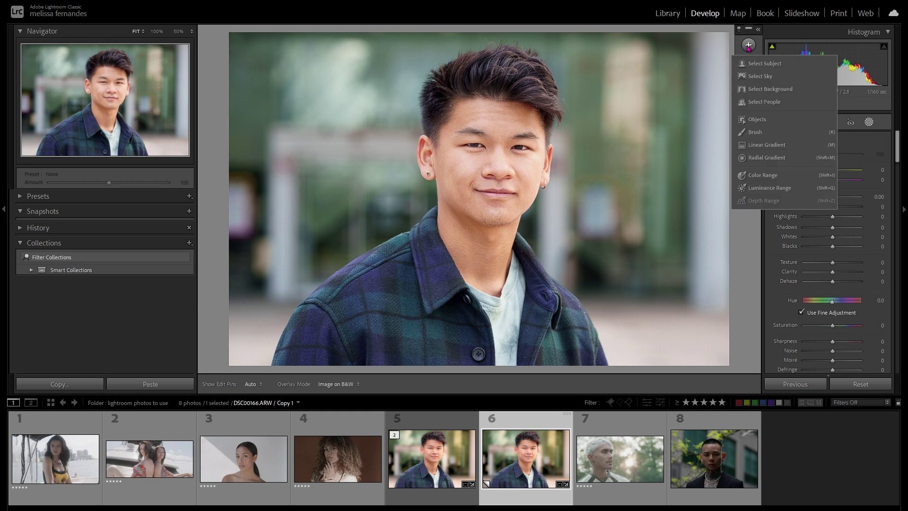
left_click(762, 102)
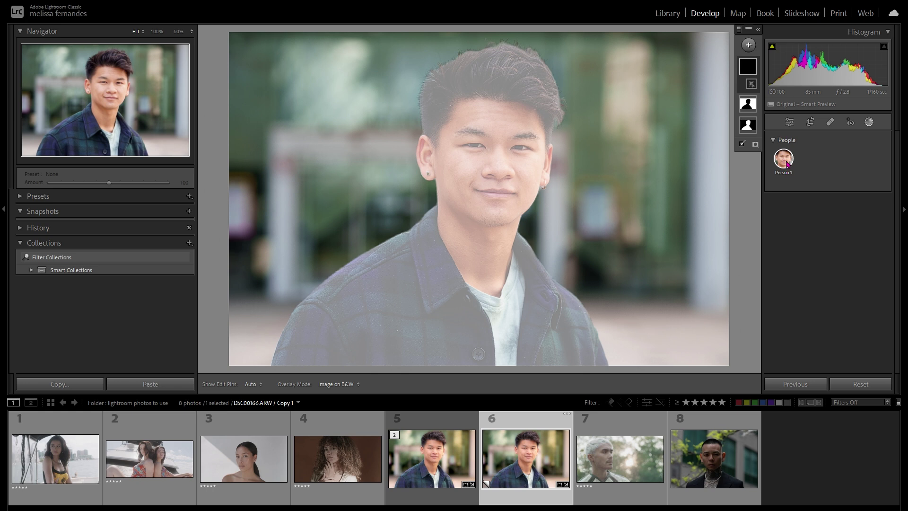
left_click(784, 160)
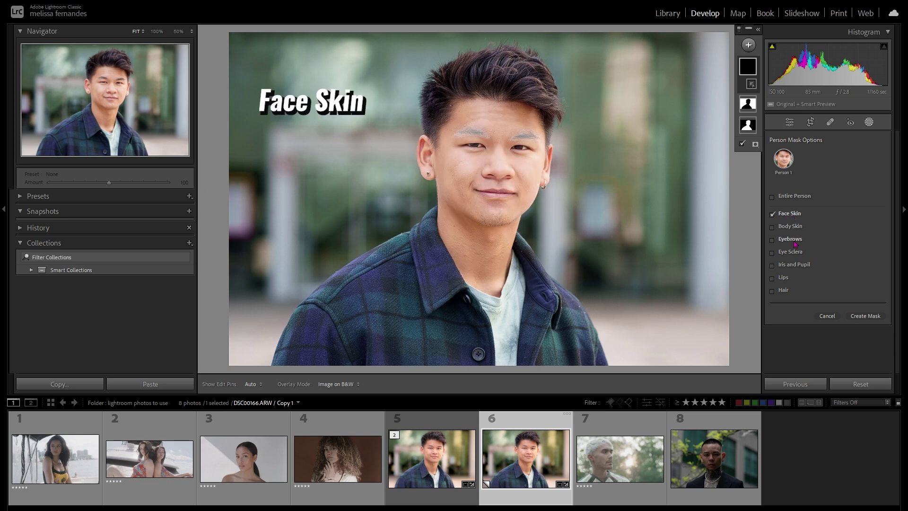
left_click(783, 276)
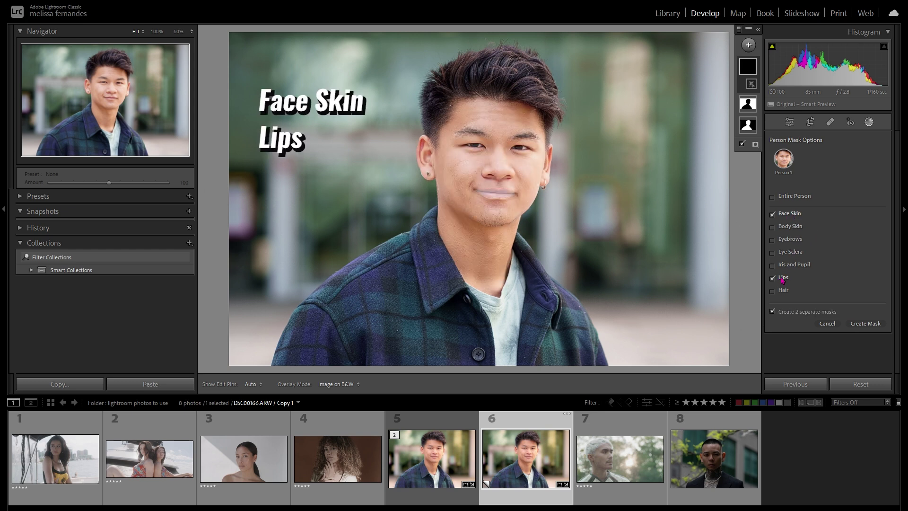
left_click(787, 253)
left_click(790, 264)
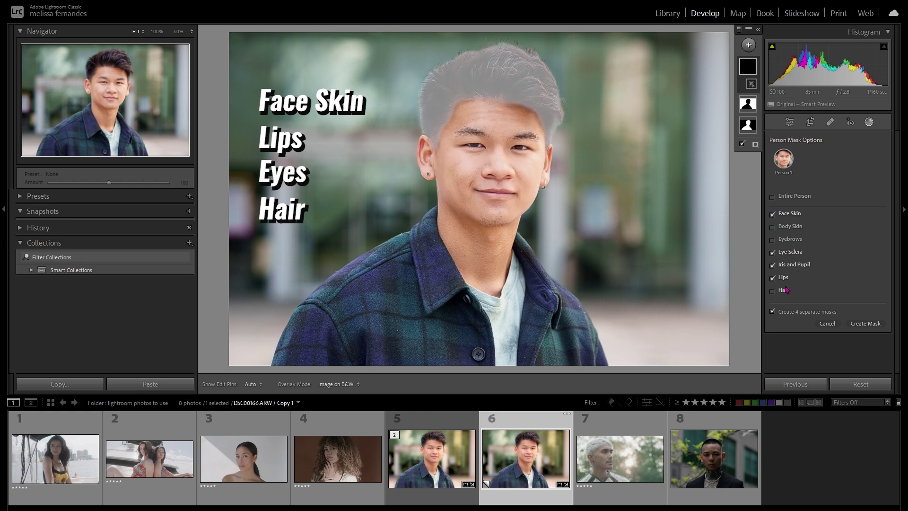
left_click(865, 325)
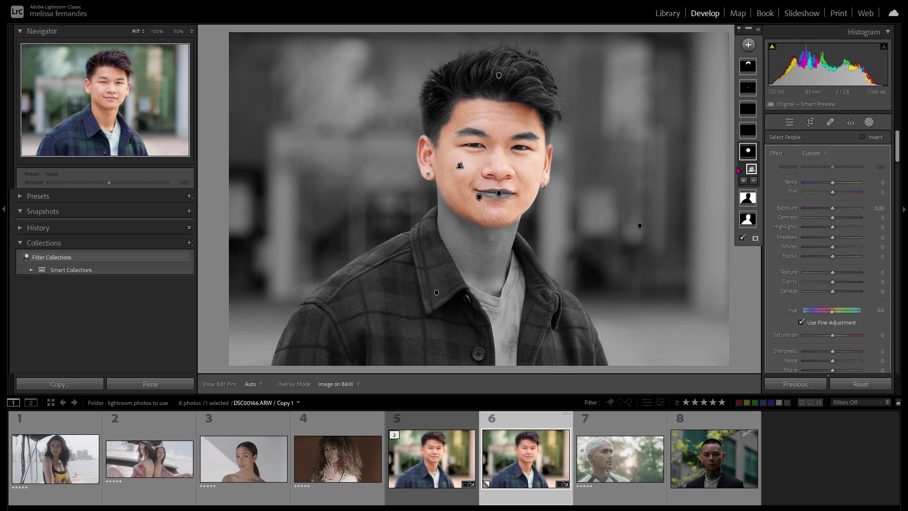
Add the man's neck to the face skin mask with a size 9.0 brush and Auto Mask enabled
left_click(749, 152)
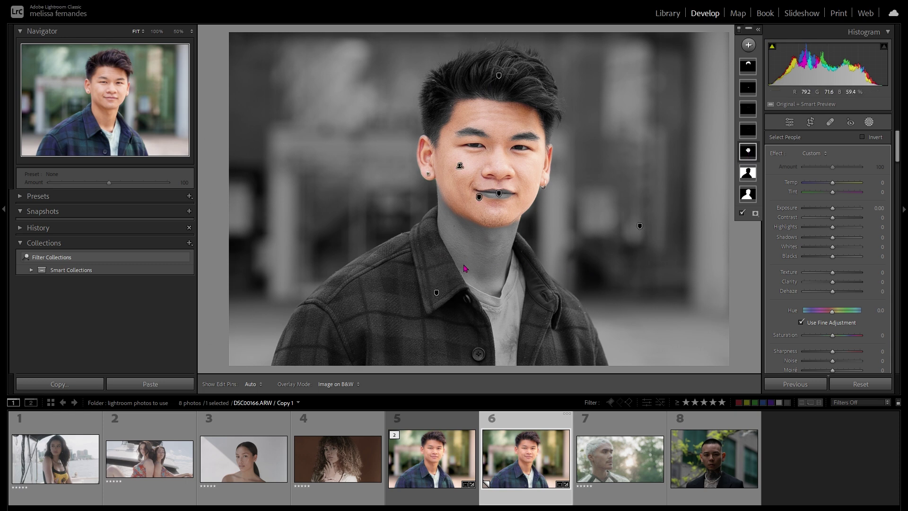
left_click(748, 151)
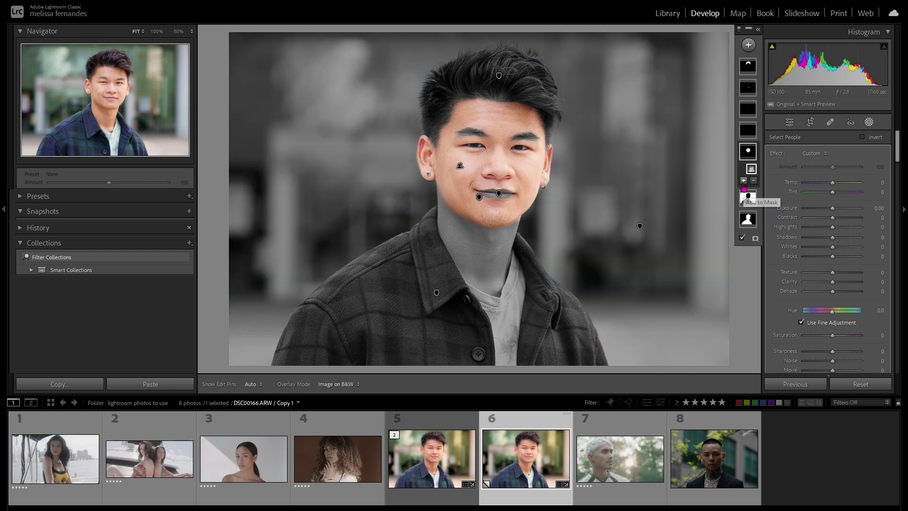
left_click(743, 180)
left_click(750, 269)
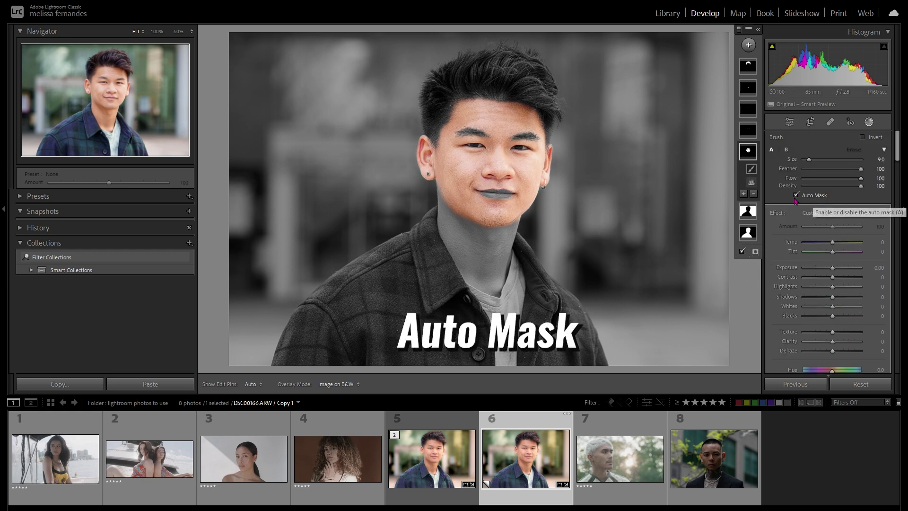
mouse_move(469, 239)
left_mouse_down()
mouse_move(447, 192)
mouse_move(466, 269)
mouse_move(498, 290)
mouse_move(514, 220)
mouse_move(496, 239)
mouse_move(481, 228)
mouse_move(491, 230)
mouse_move(490, 266)
mouse_move(481, 258)
mouse_move(494, 288)
mouse_move(502, 272)
mouse_move(490, 231)
mouse_move(463, 223)
mouse_move(449, 199)
left_mouse_up()
key("h")
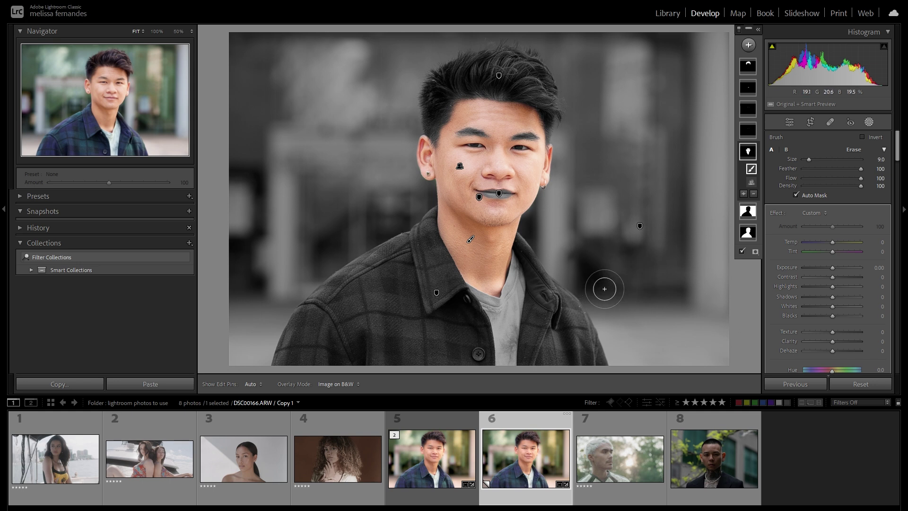
Apply the Soften Skin (Lite) effect to the face and neck mask at an amount of 44
scroll(897, 162, "down", 2)
scroll(898, 161, "down", 1)
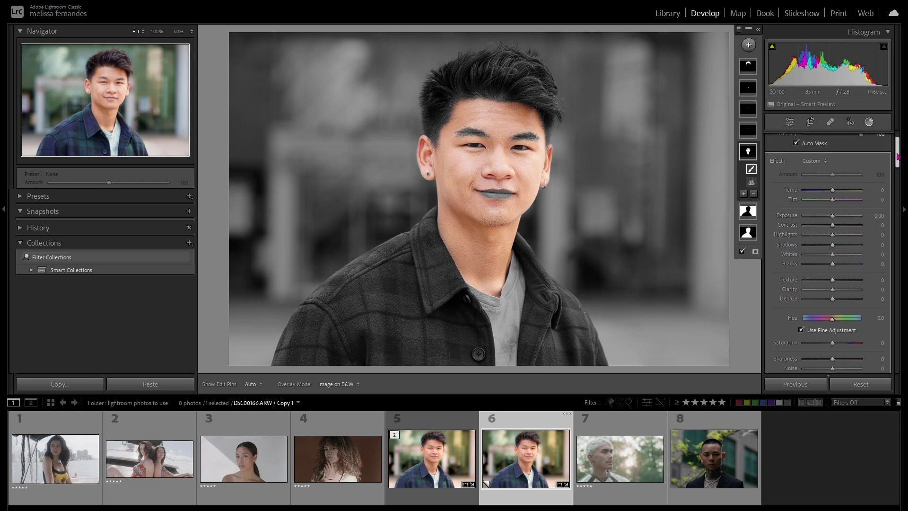
left_click(822, 161)
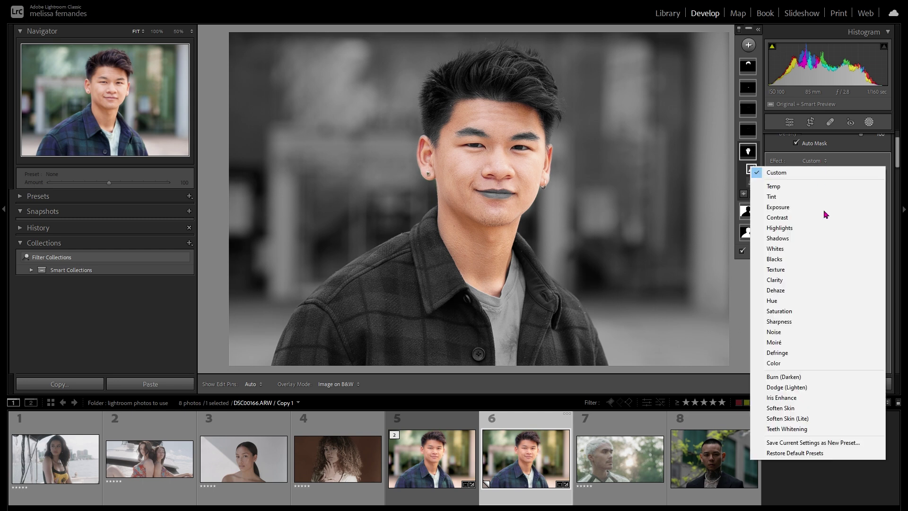
left_click(810, 418)
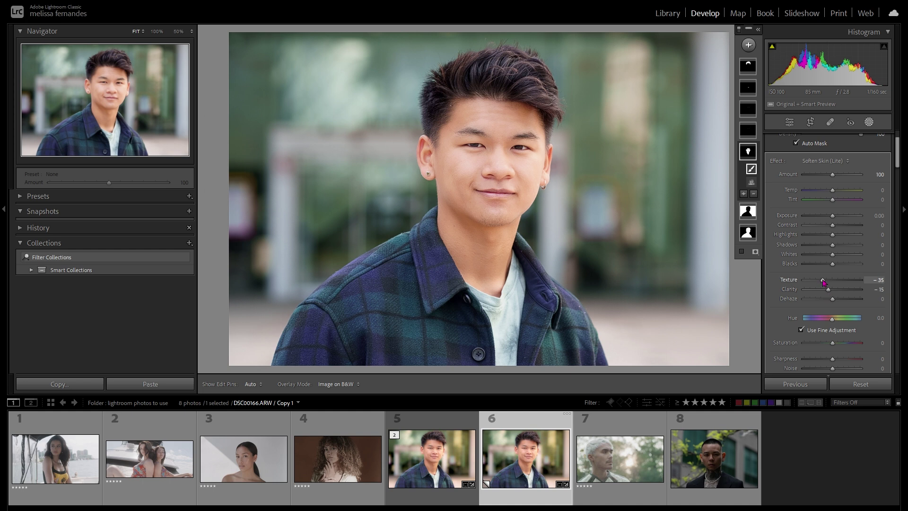
left_click(832, 176)
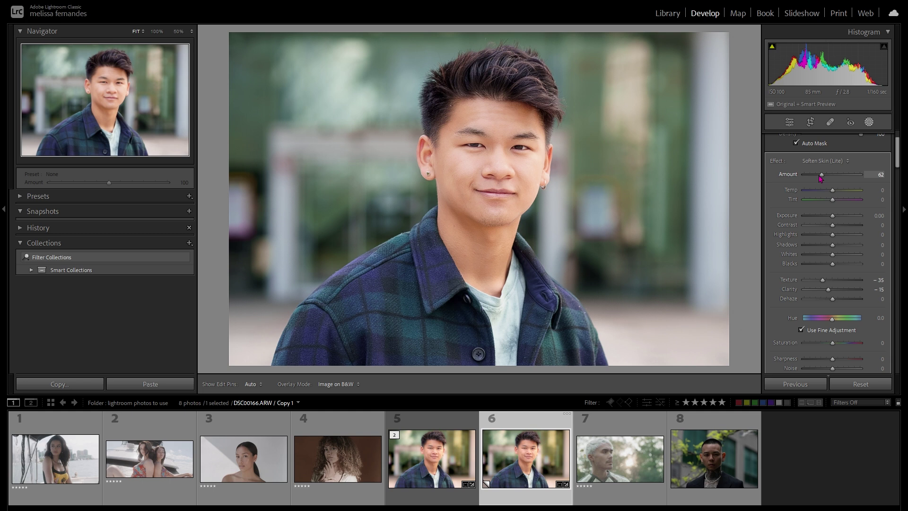
left_click_drag(811, 176, 818, 175)
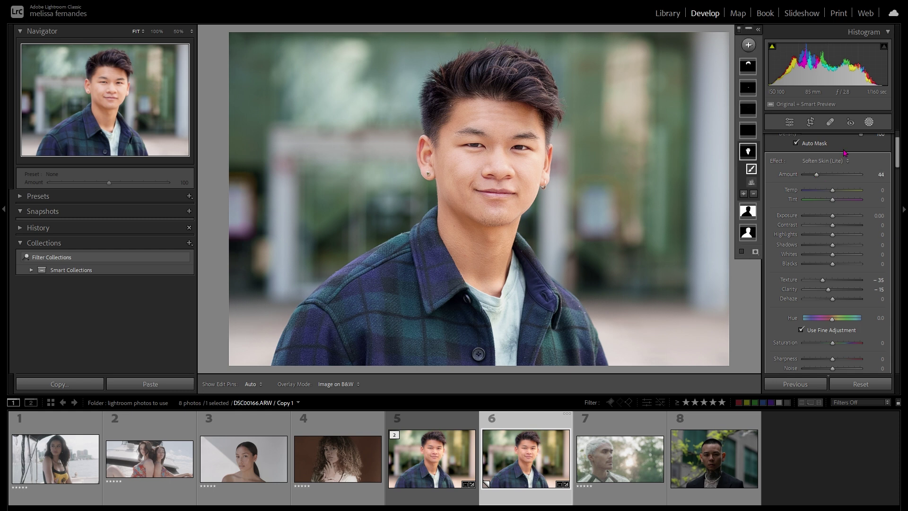
Inspect the softened skin up close and set the Soften Skin (Lite) amount to 54
key("z")
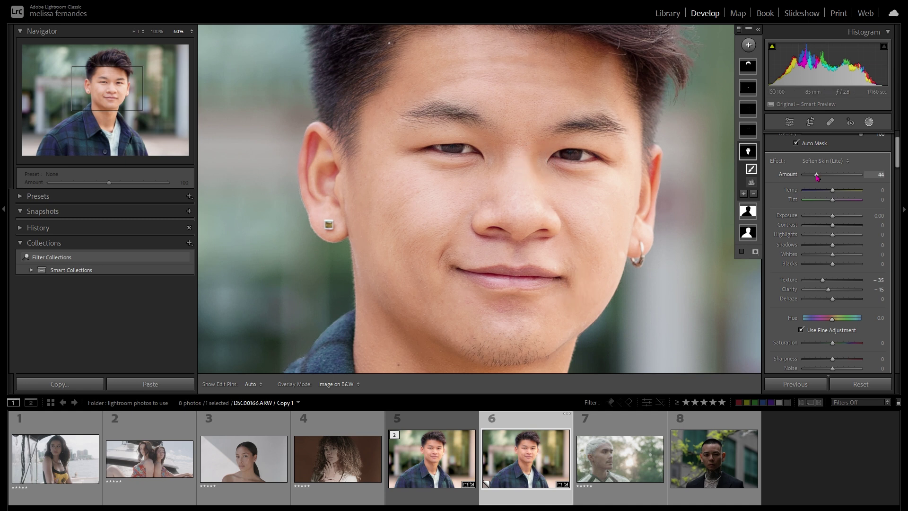
left_click_drag(816, 175, 823, 176)
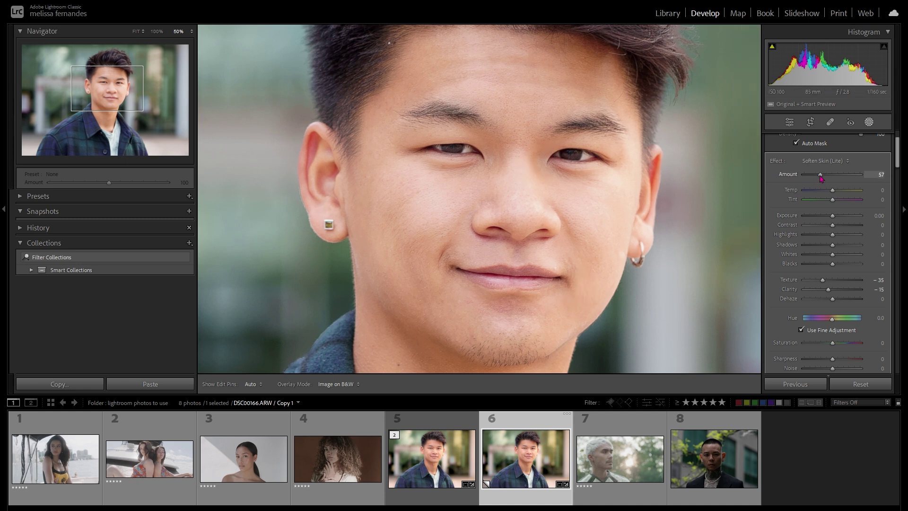
key("z")
key("z")
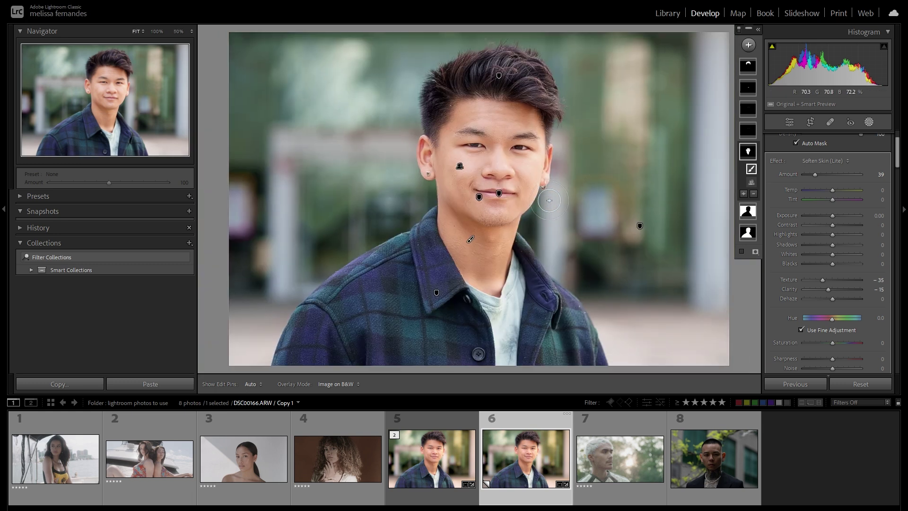
right_click(749, 152)
left_click(795, 219)
key("ctrl+z")
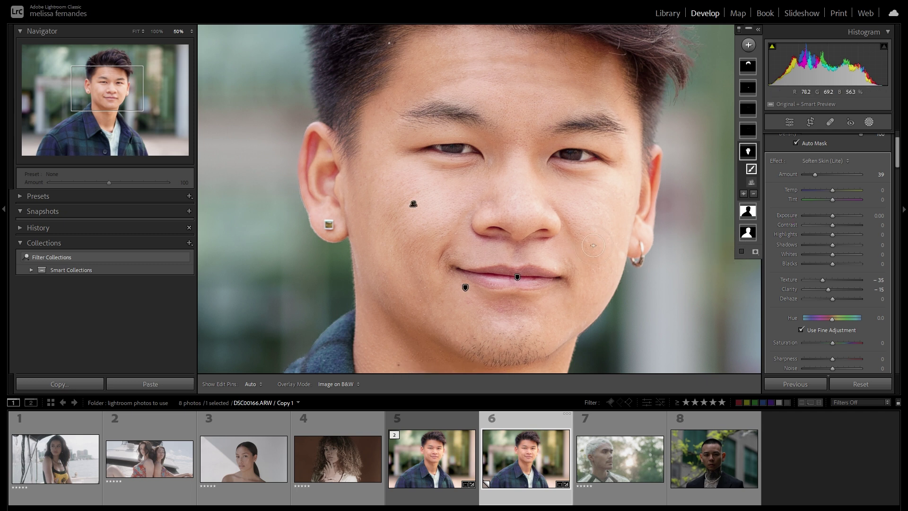
key("ctrl+z")
key("z")
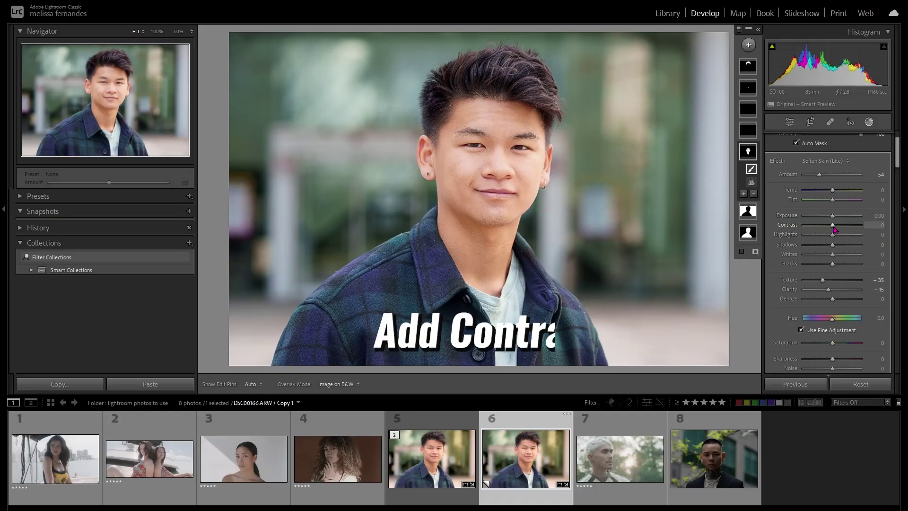
Set the skin mask's contrast to 29, highlights to −14 and blacks to −29, and compare the portrait with its unedited version
left_click_drag(832, 226, 828, 269)
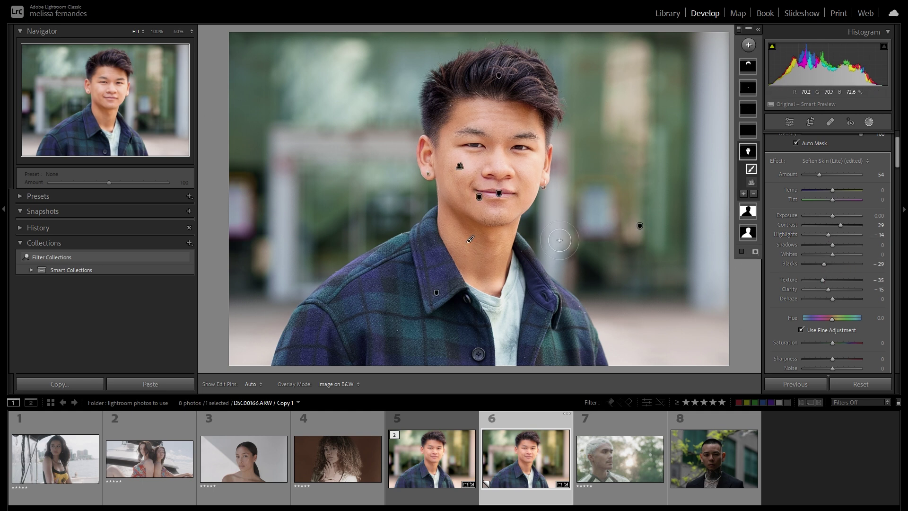
key("backslash")
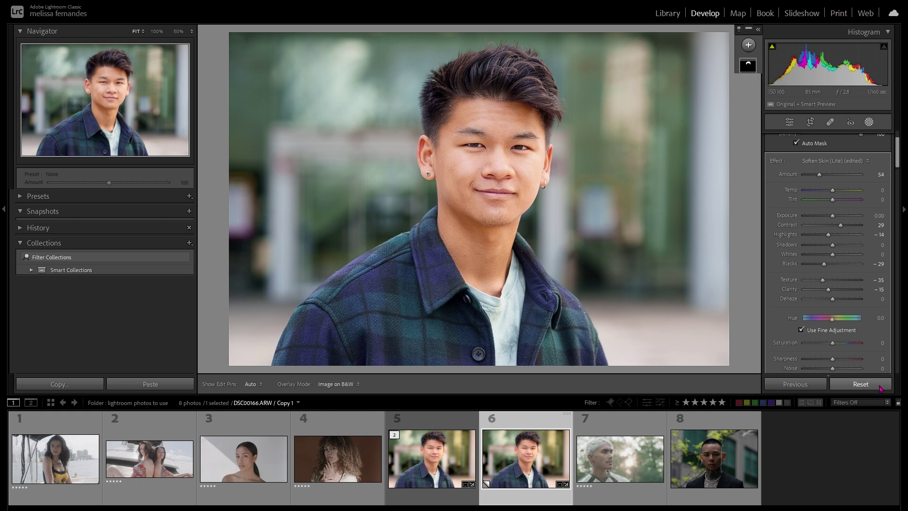
key("ctrl+z")
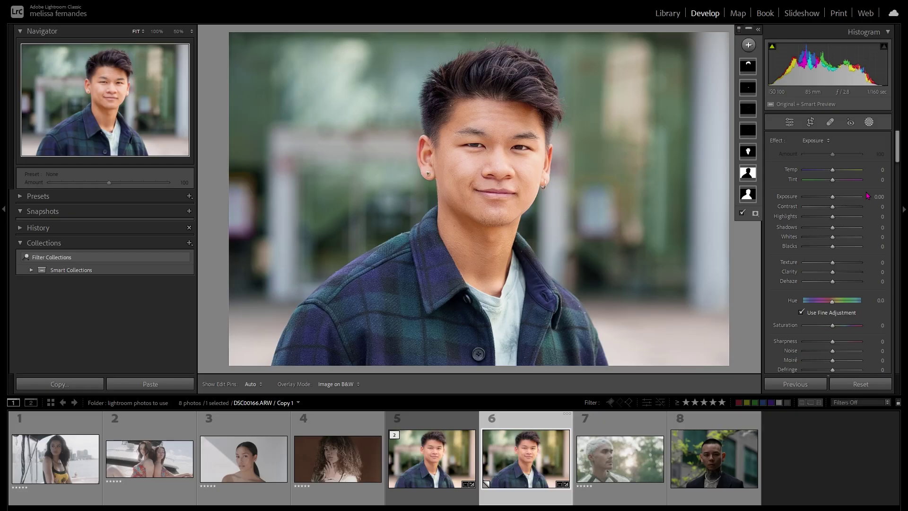
Preview the areas covered by the hair, lips and eye masks on the portrait
mouse_move(750, 69)
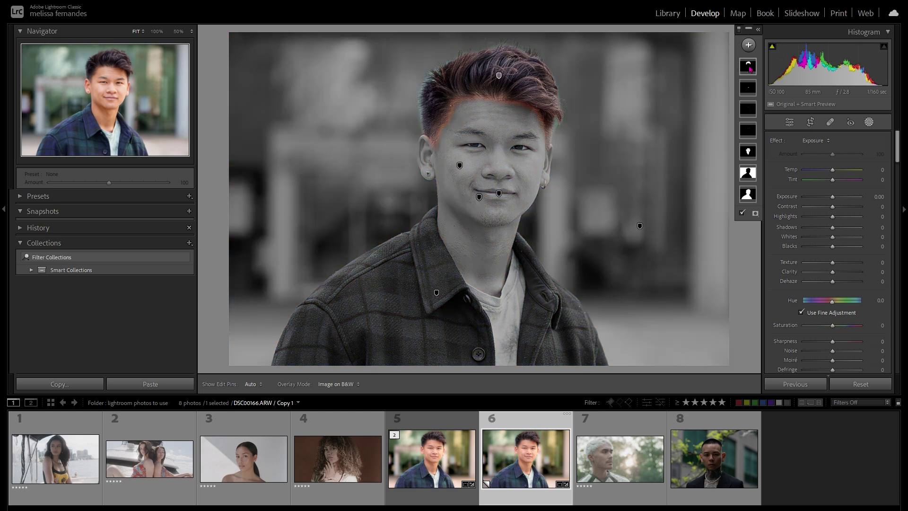
mouse_move(747, 87)
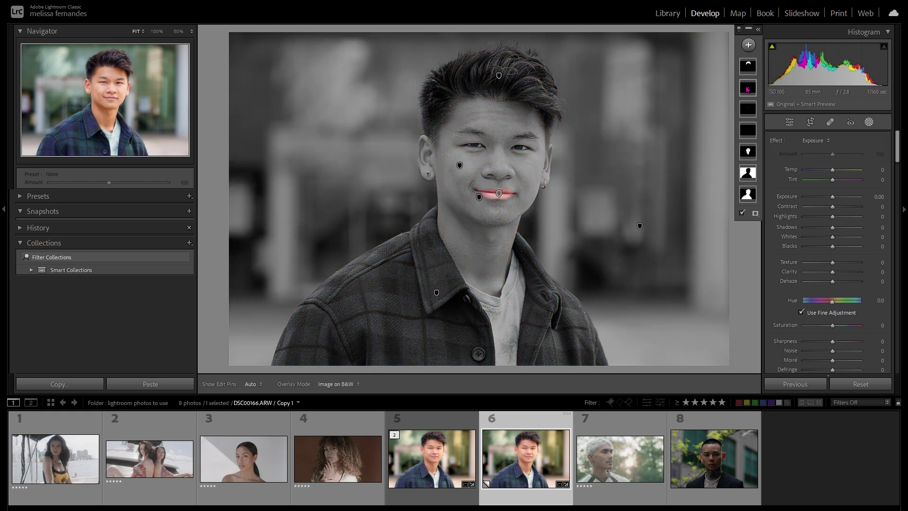
mouse_move(749, 109)
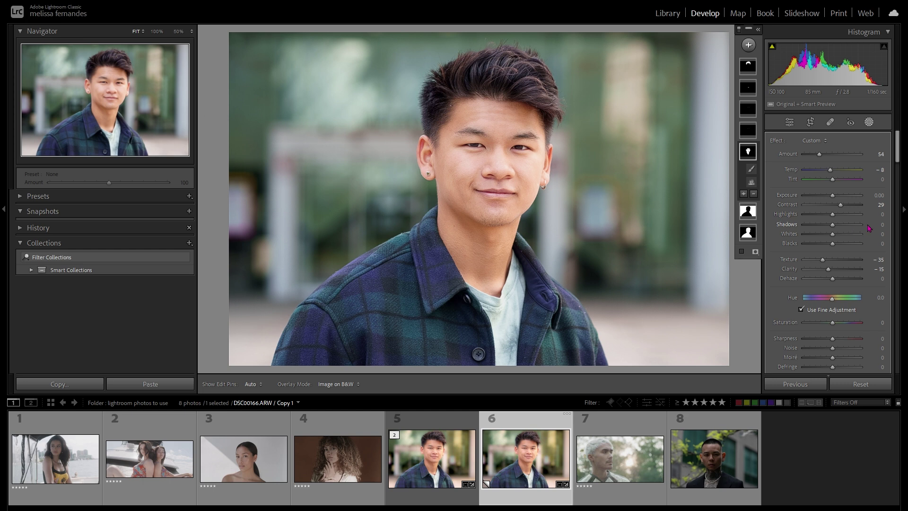
Add a radial gradient mask as a wide ellipse centred on the man's face
left_click(749, 45)
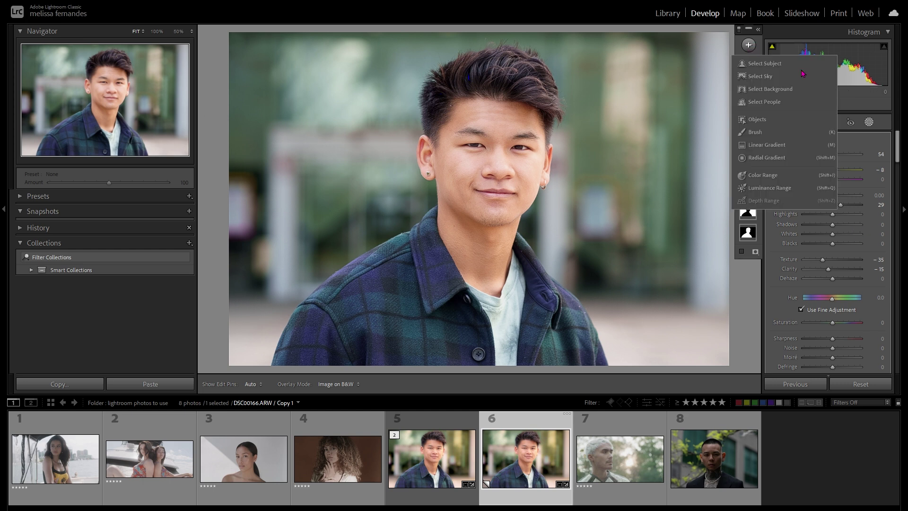
left_click(774, 157)
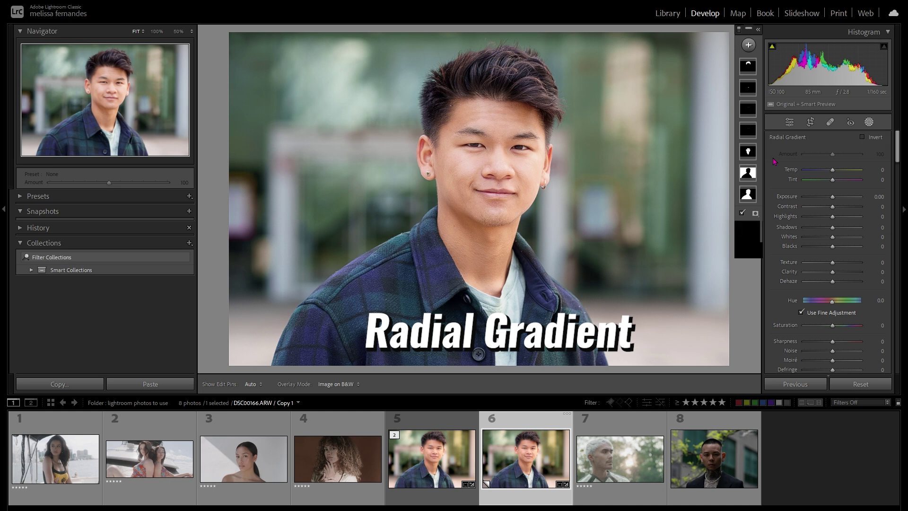
left_click_drag(388, 99, 549, 217)
left_click_drag(389, 99, 502, 180)
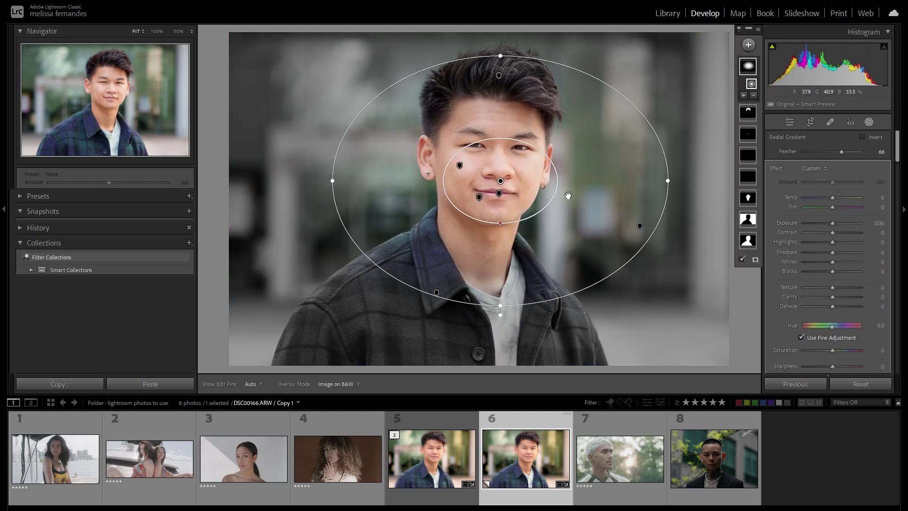
Narrow and shorten the radial gradient to a near-circle around the head, and recentre it on the face
left_click_drag(666, 180, 596, 179)
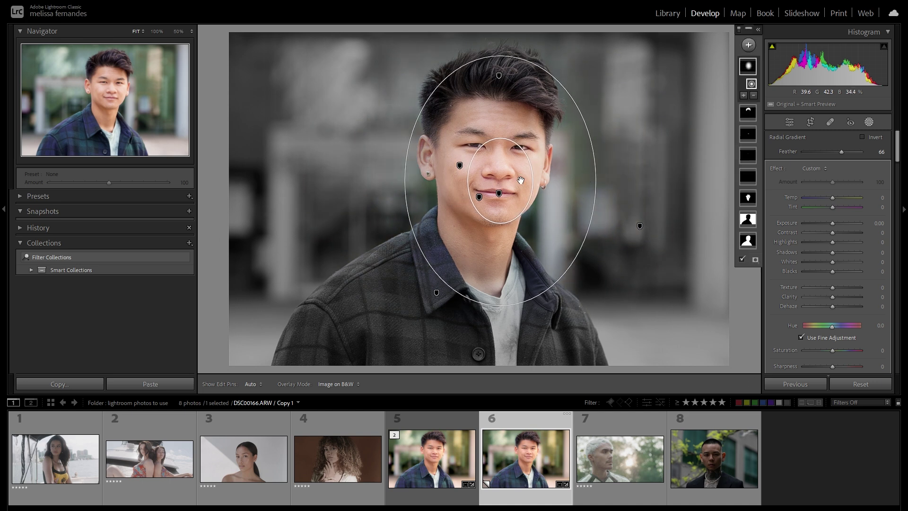
left_click_drag(508, 181, 505, 186)
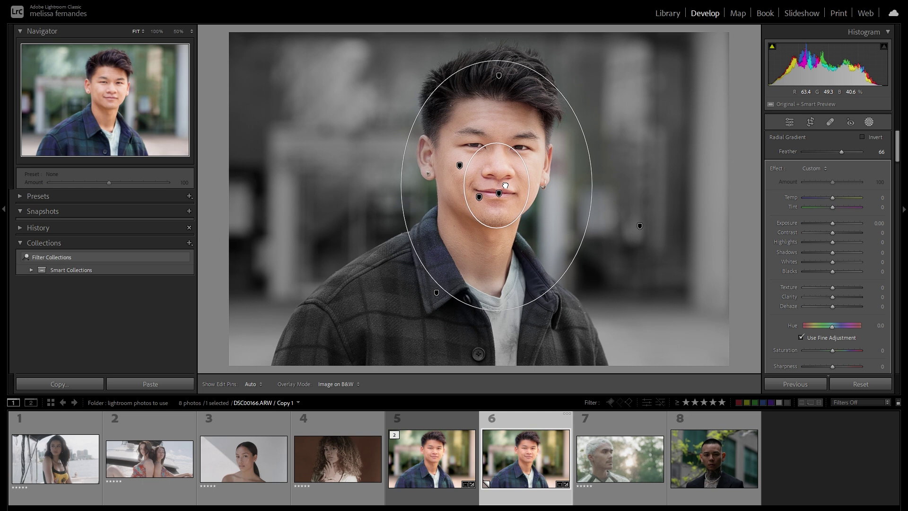
left_click_drag(499, 60, 499, 81)
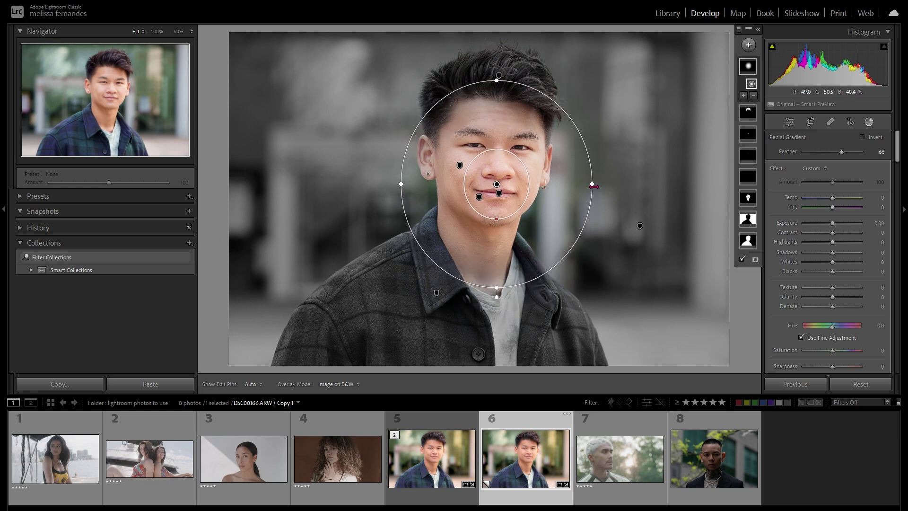
left_click_drag(585, 186, 587, 186)
left_click_drag(504, 177, 507, 174)
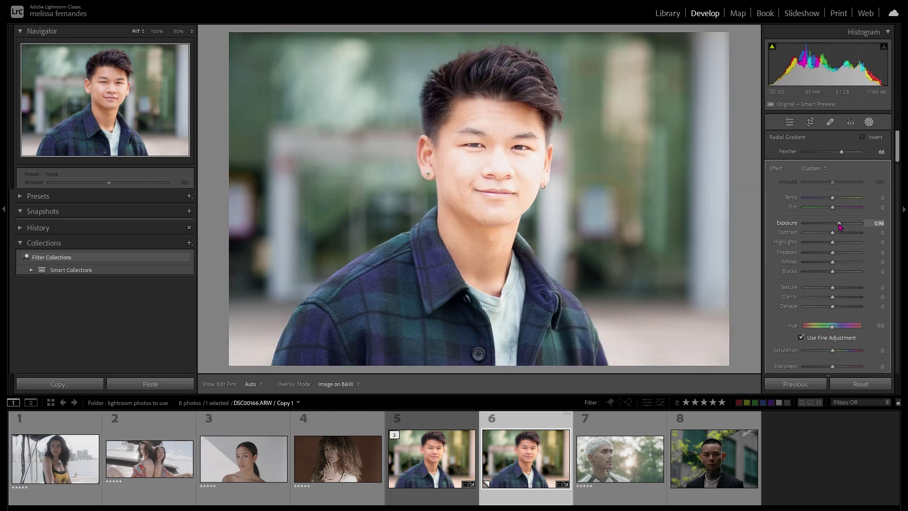
Try an exposure change on the radial gradient, undo it, and intersect the mask with the background selection
left_click_drag(832, 226, 829, 225)
key("ctrl+z")
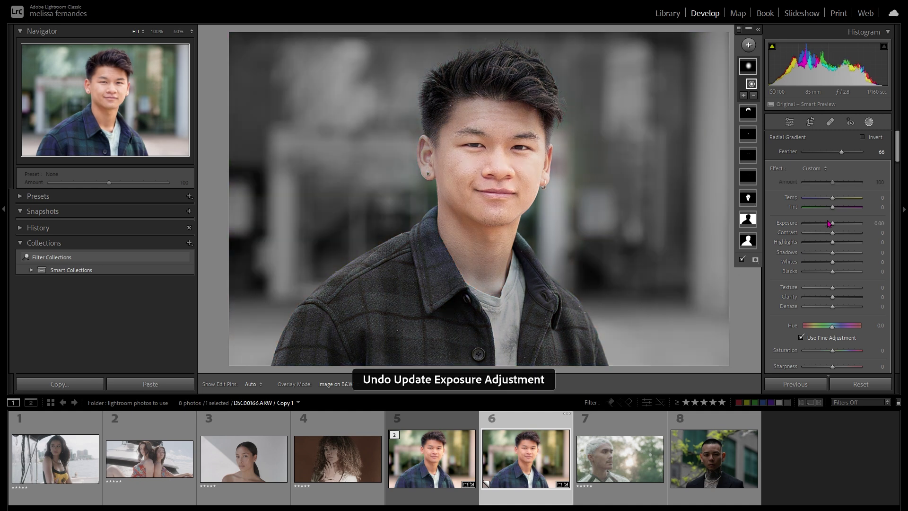
right_click(746, 64)
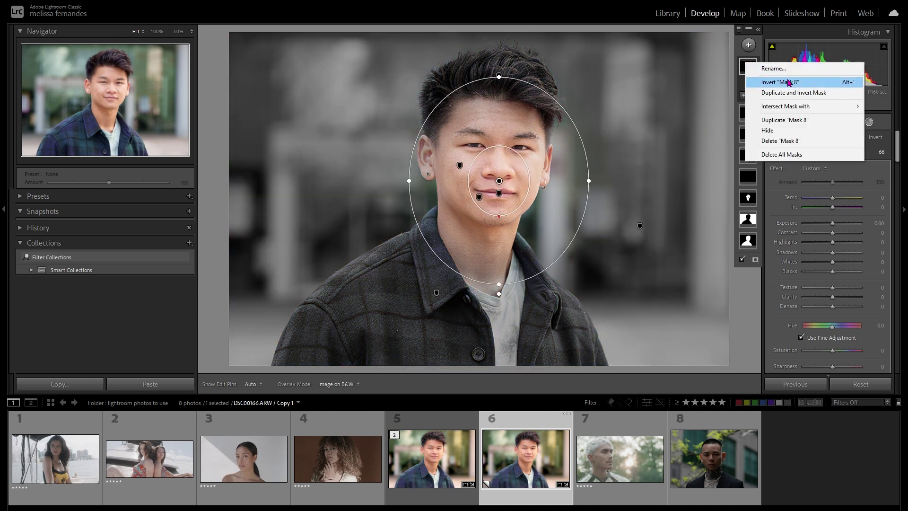
mouse_move(828, 106)
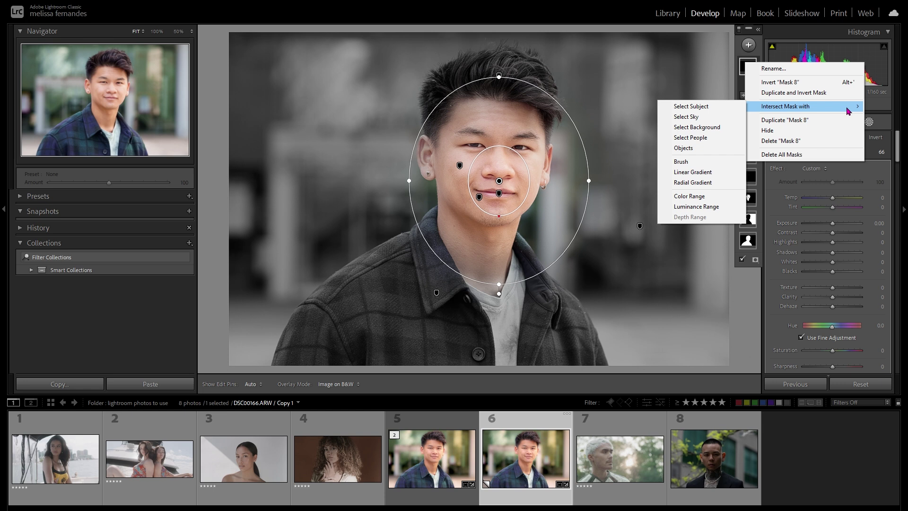
left_click(714, 131)
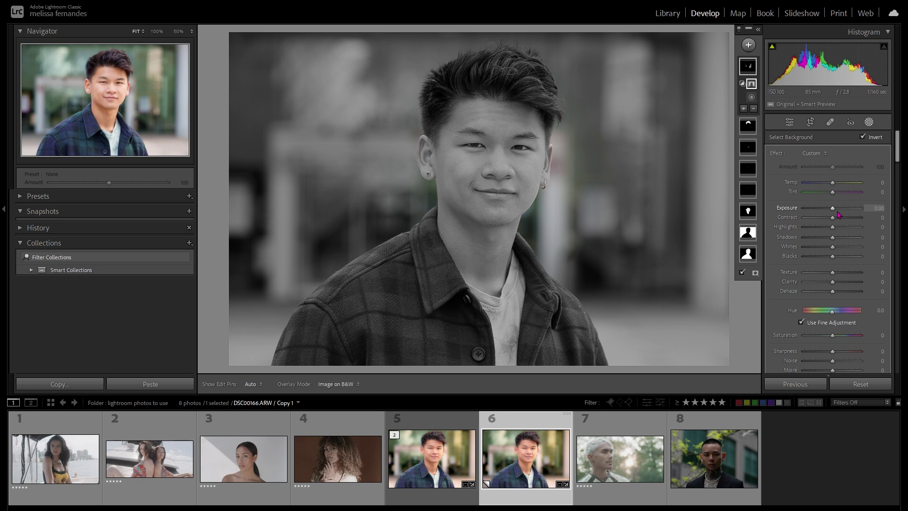
Set the intersected mask's exposure to 3.06 and compare the portrait with that mask hidden and shown
left_click_drag(832, 211, 855, 207)
right_click(748, 71)
left_click(800, 138)
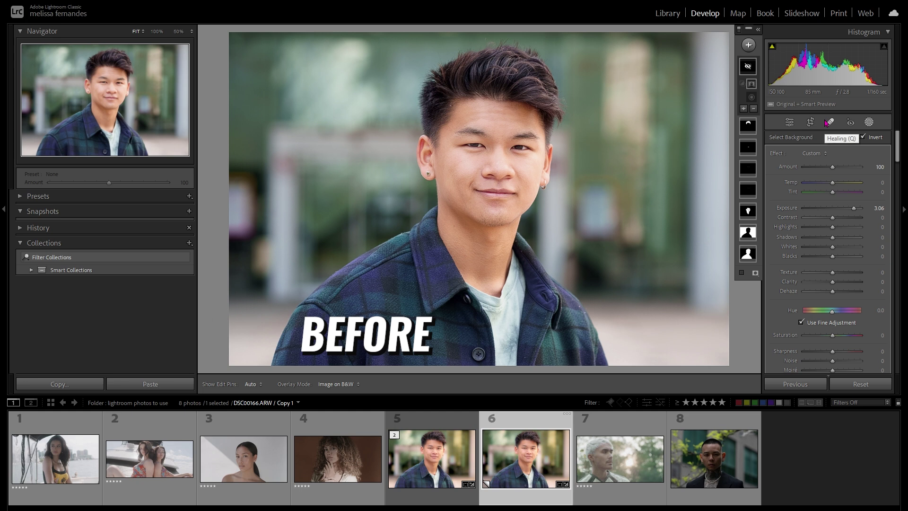
key("ctrl+z")
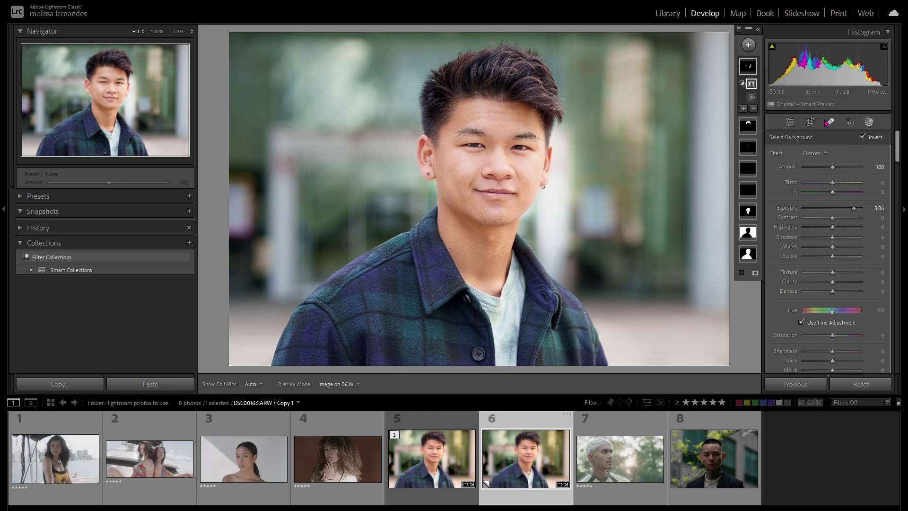